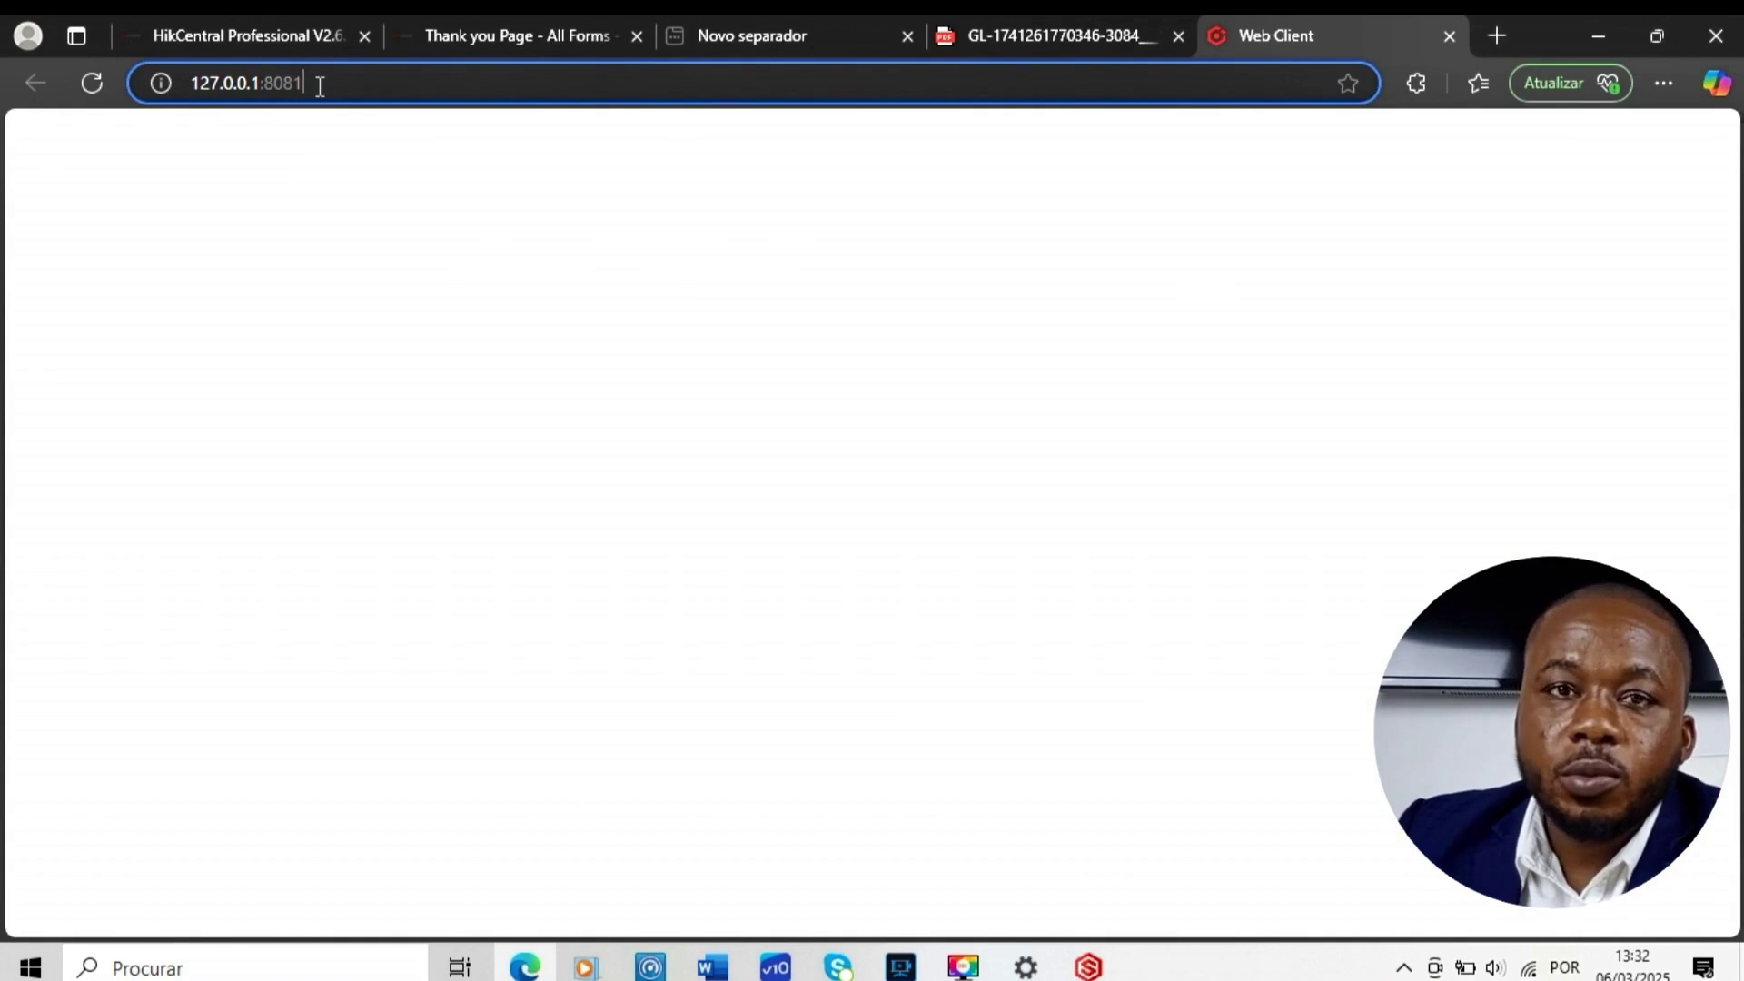
Load 127.0.0.1:8081 in Edge and show the certificate warning's advanced details
key(Return)
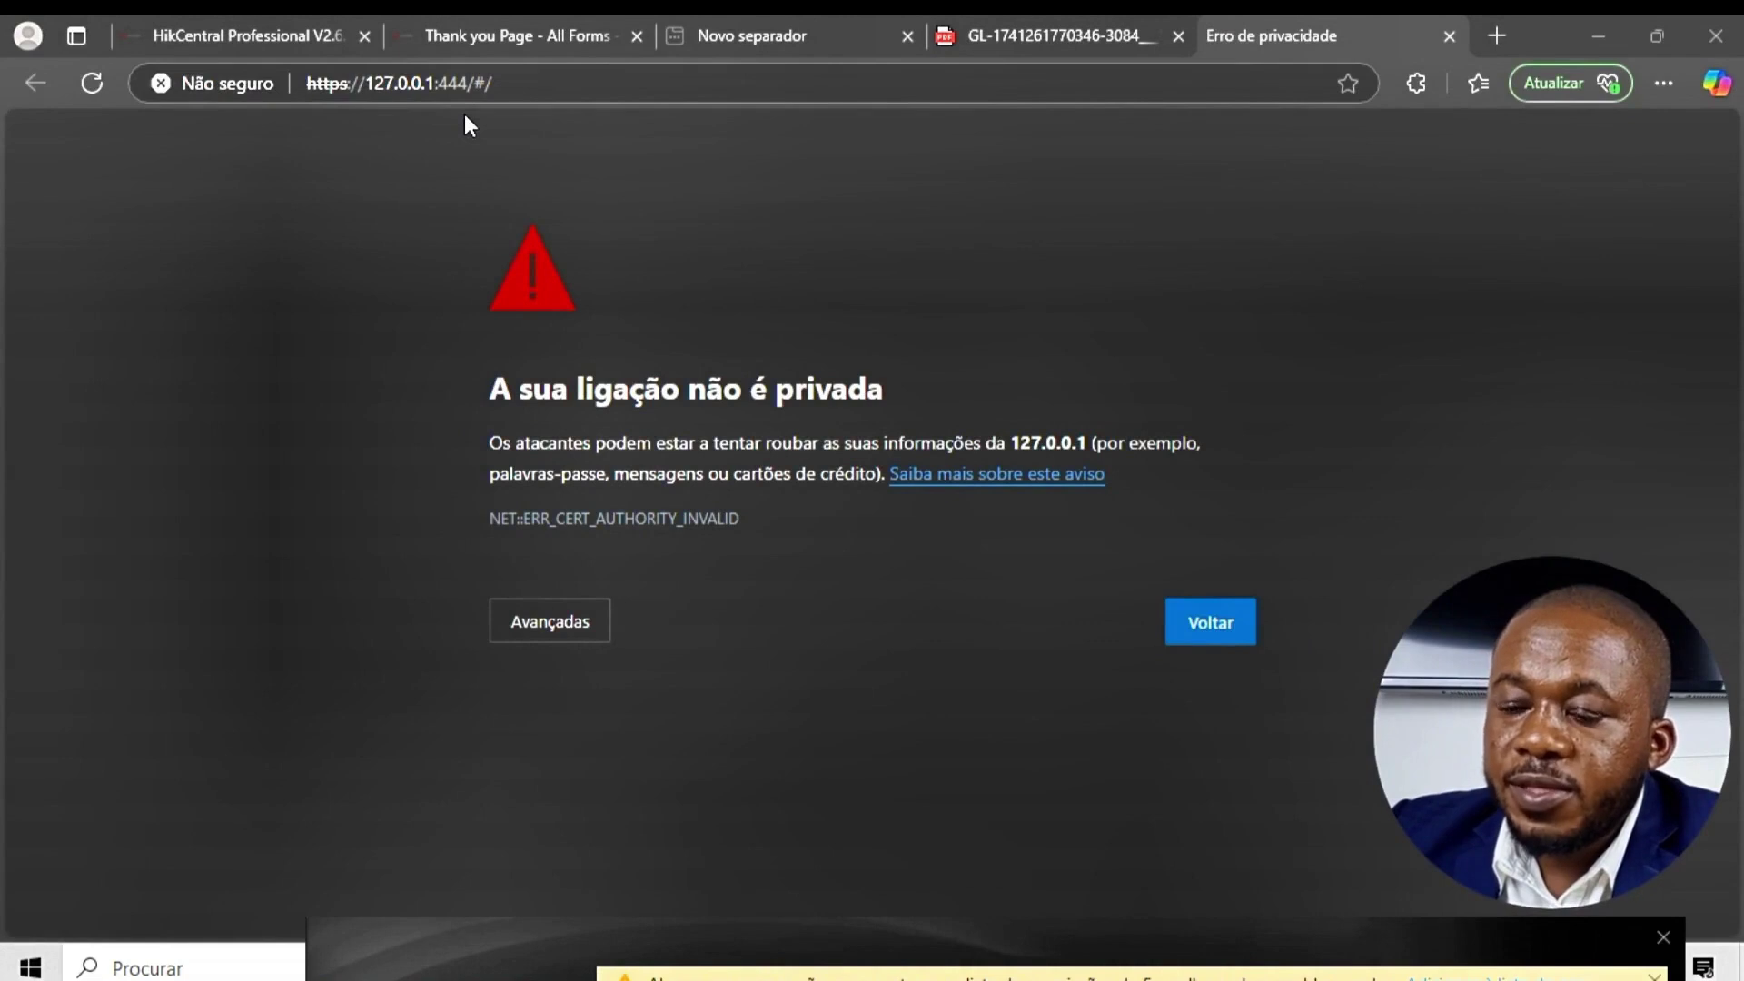
click(566, 626)
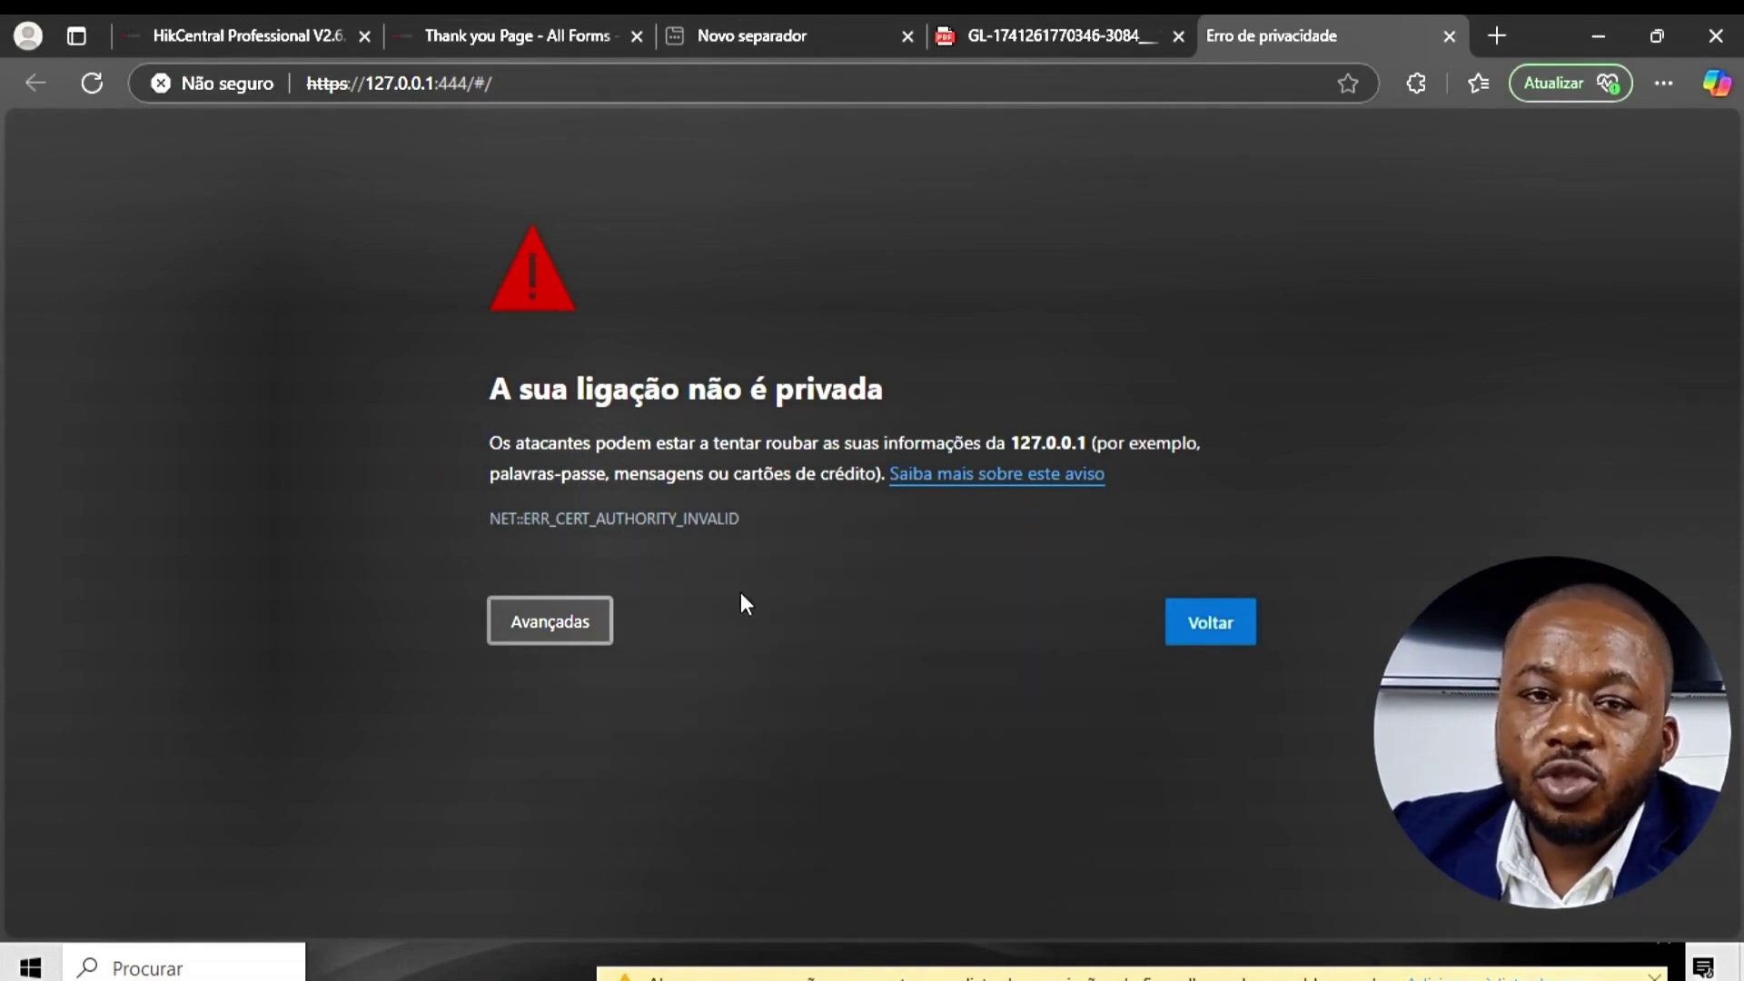
key(Return)
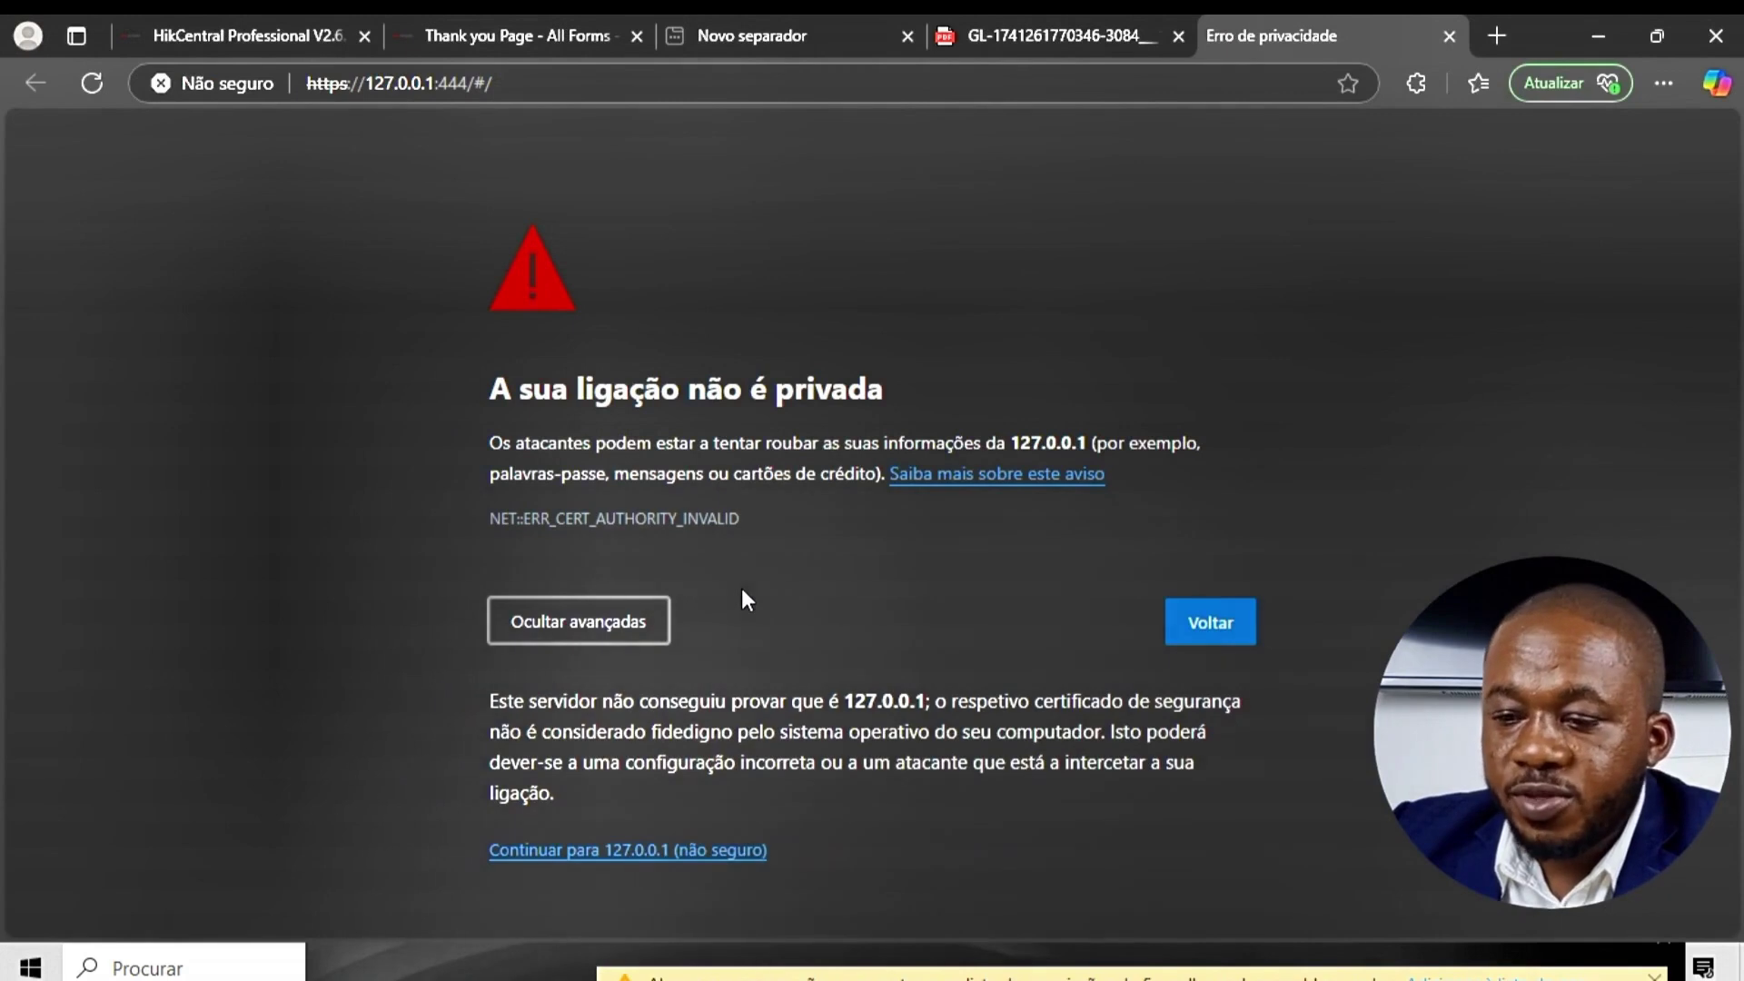
click(673, 851)
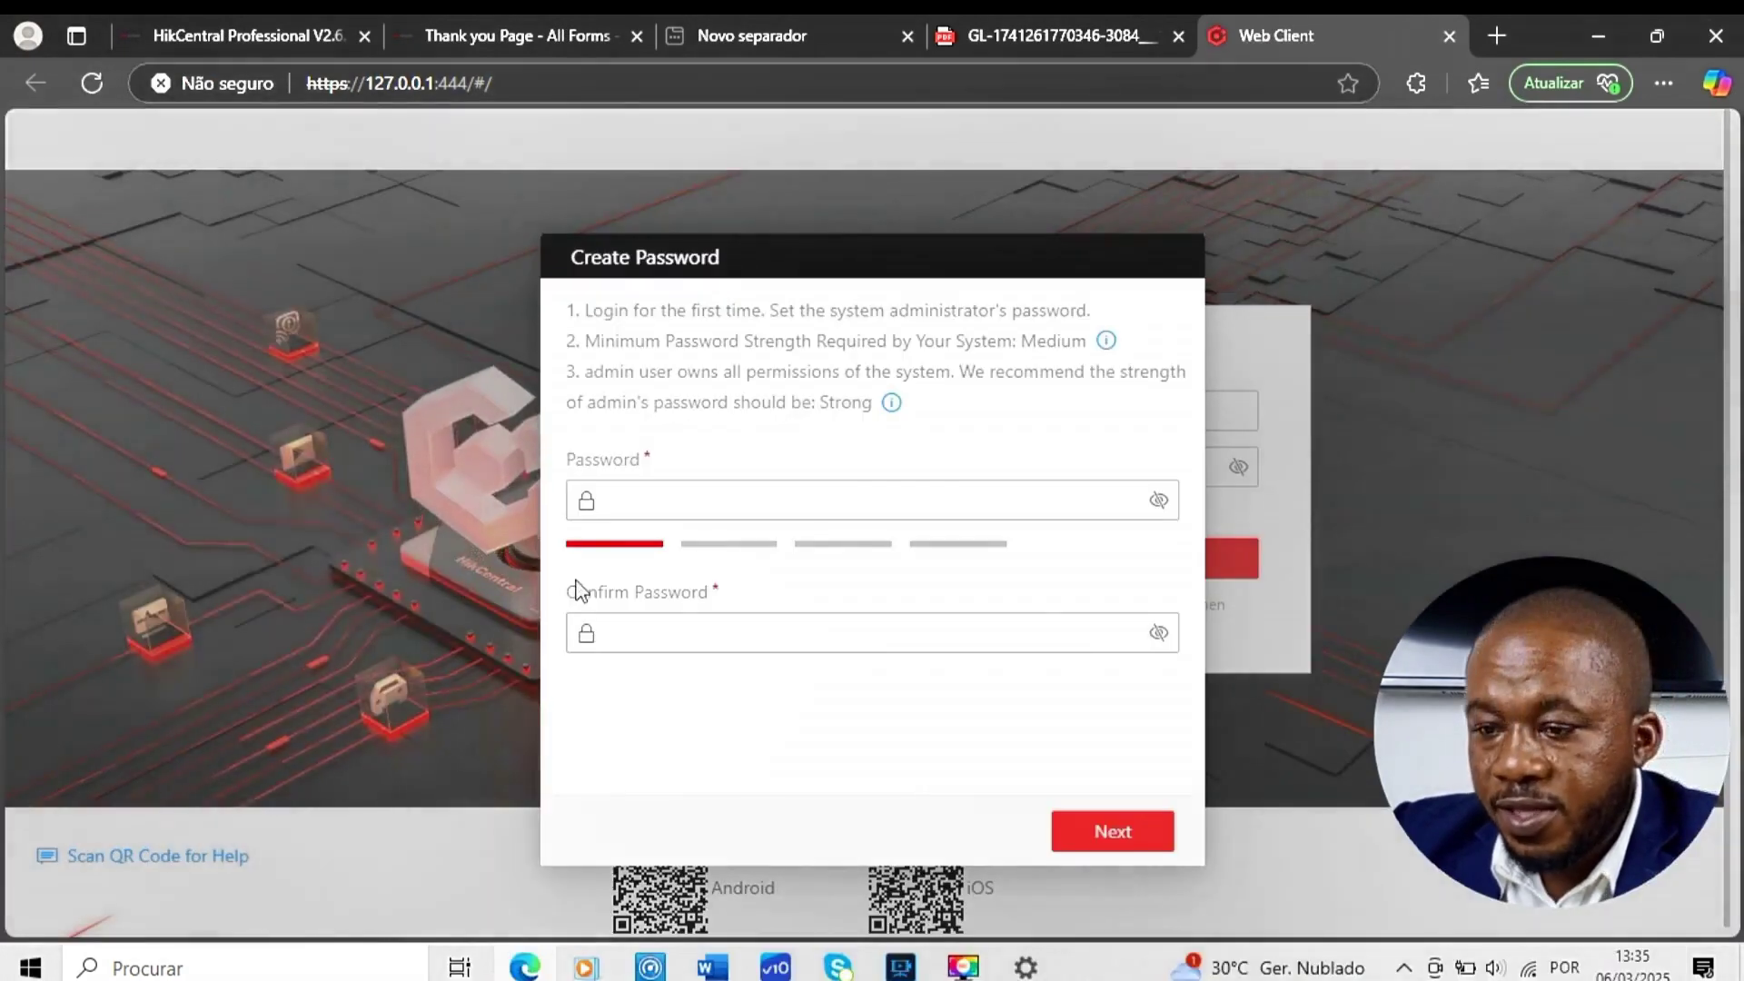
click(664, 495)
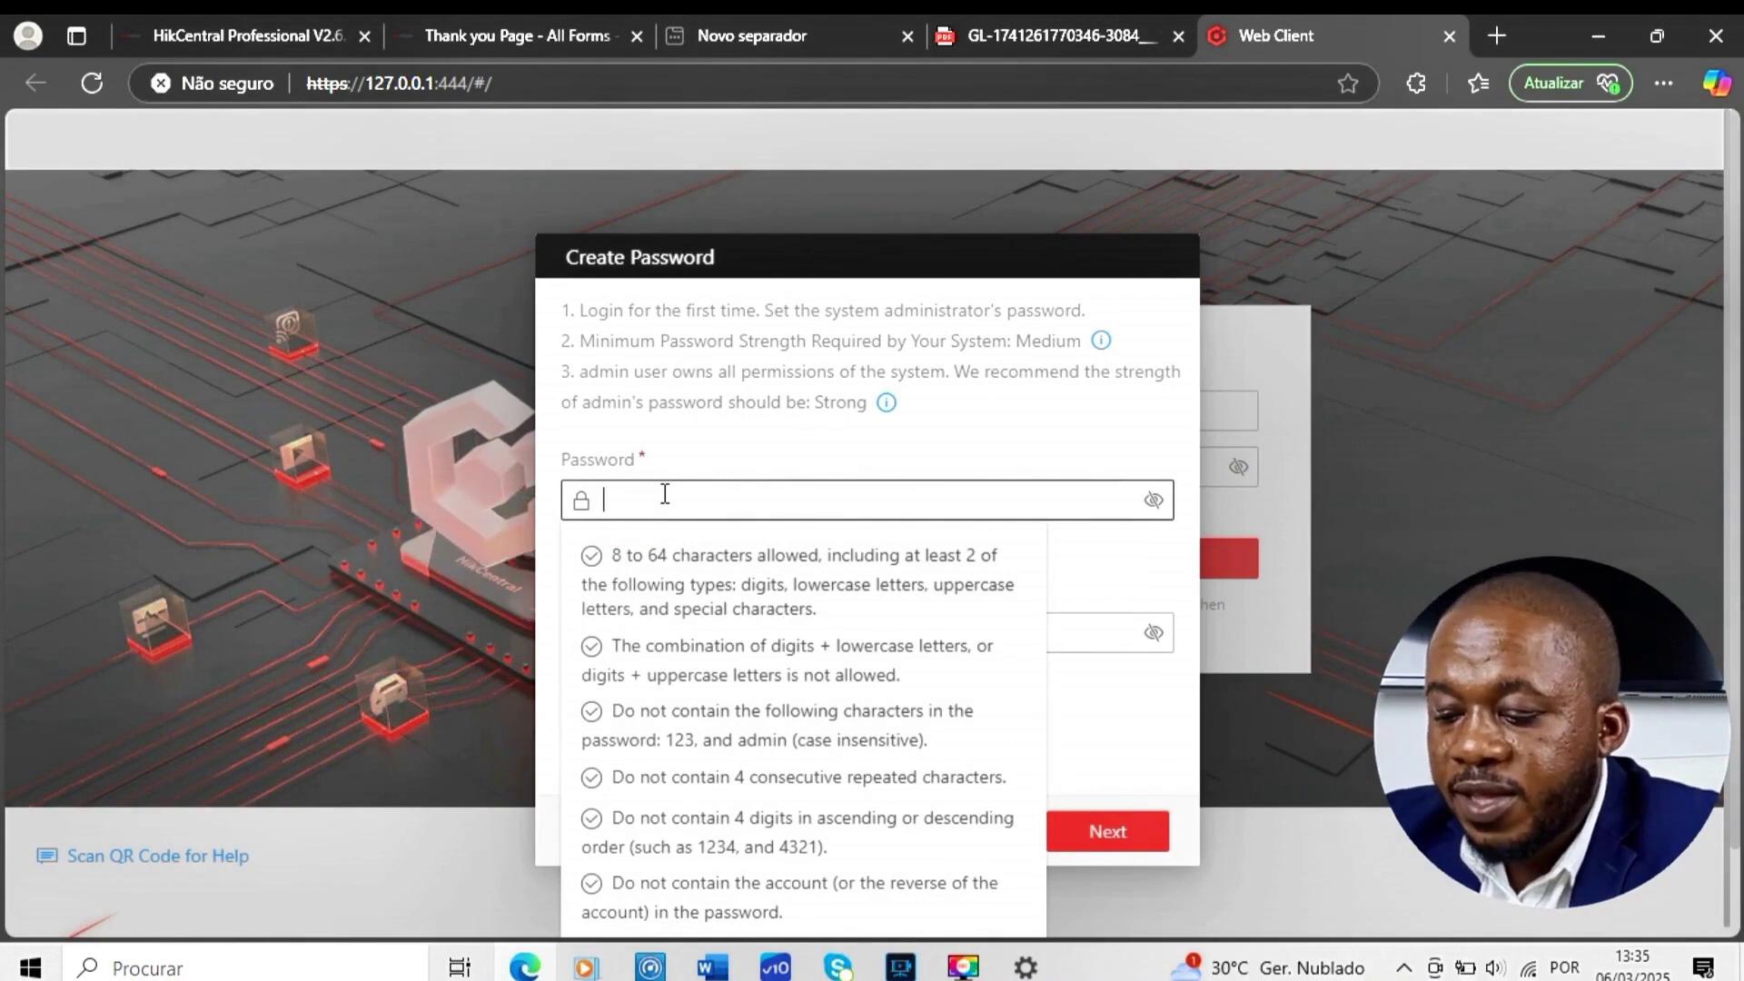
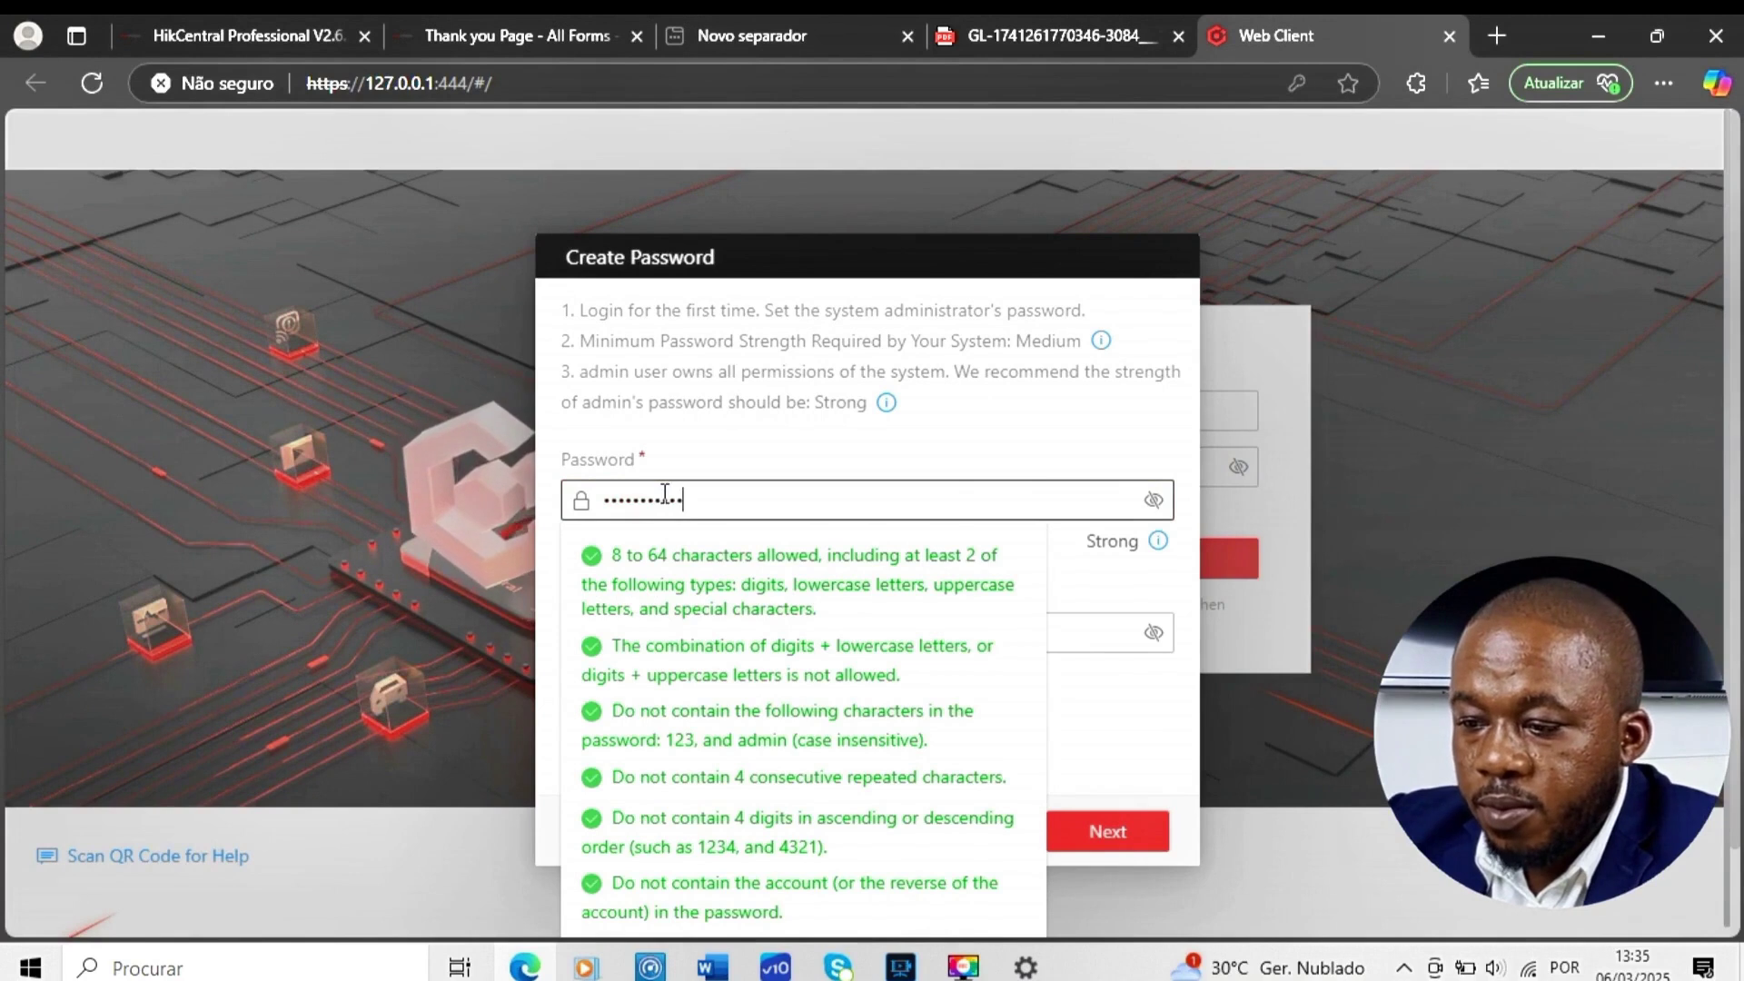
click(1090, 634)
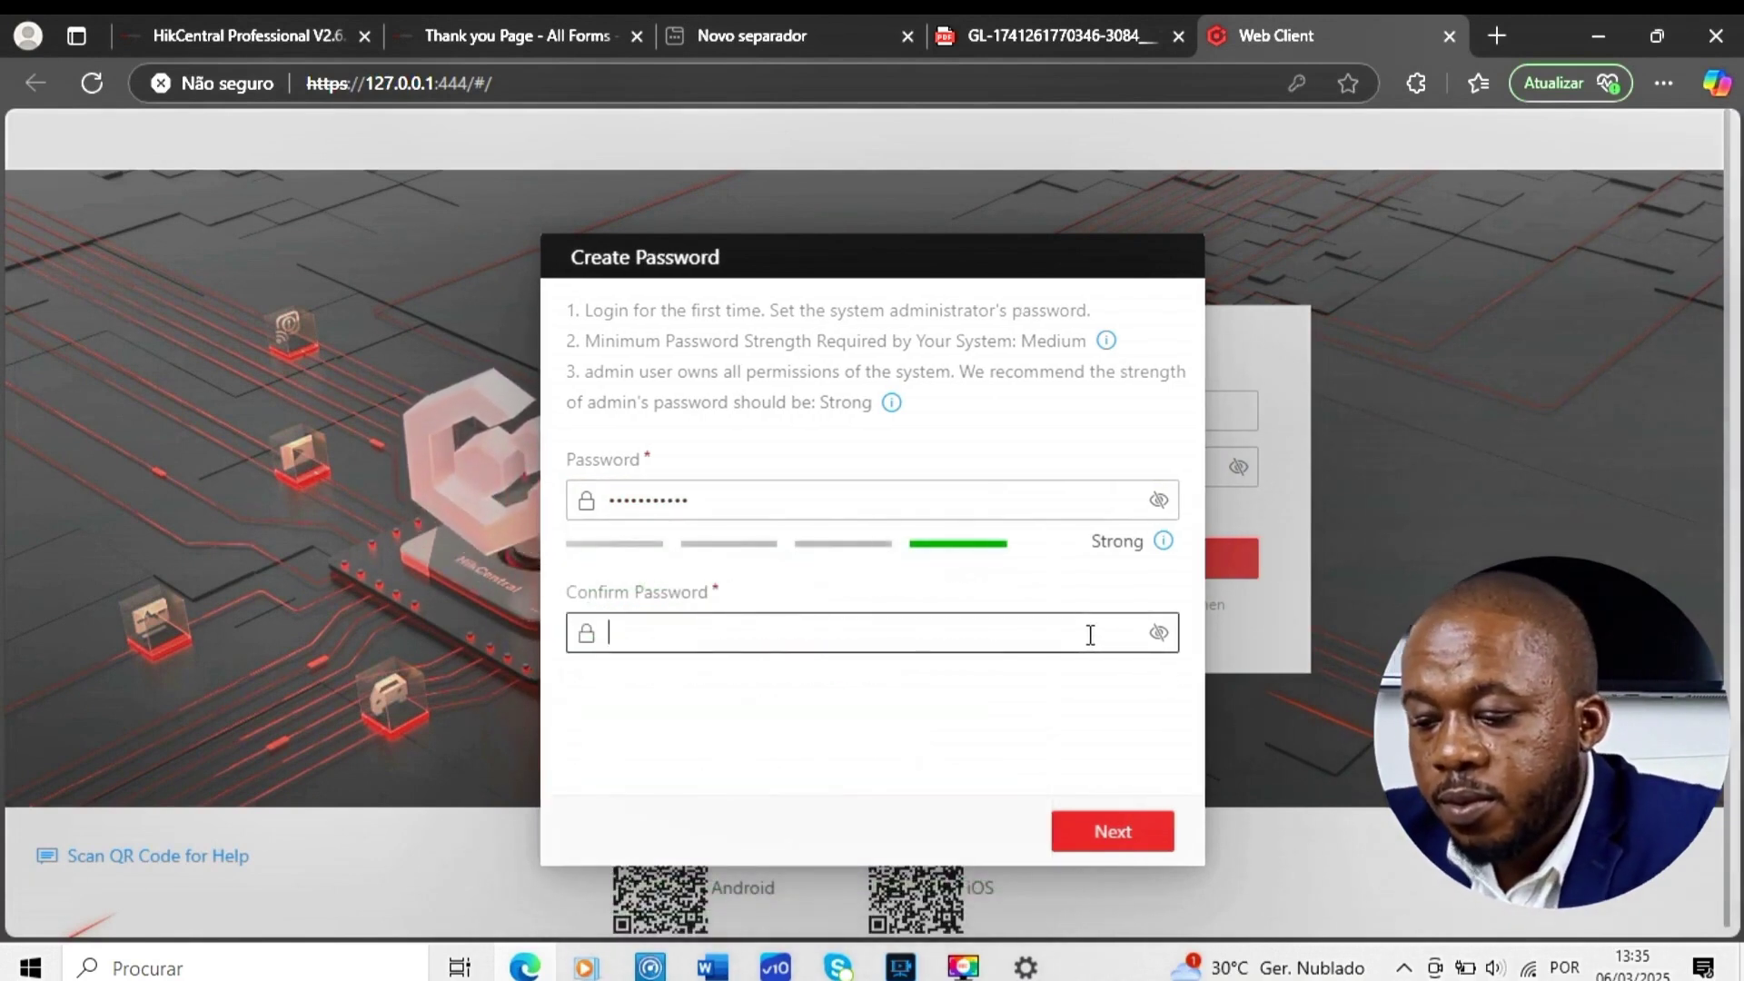
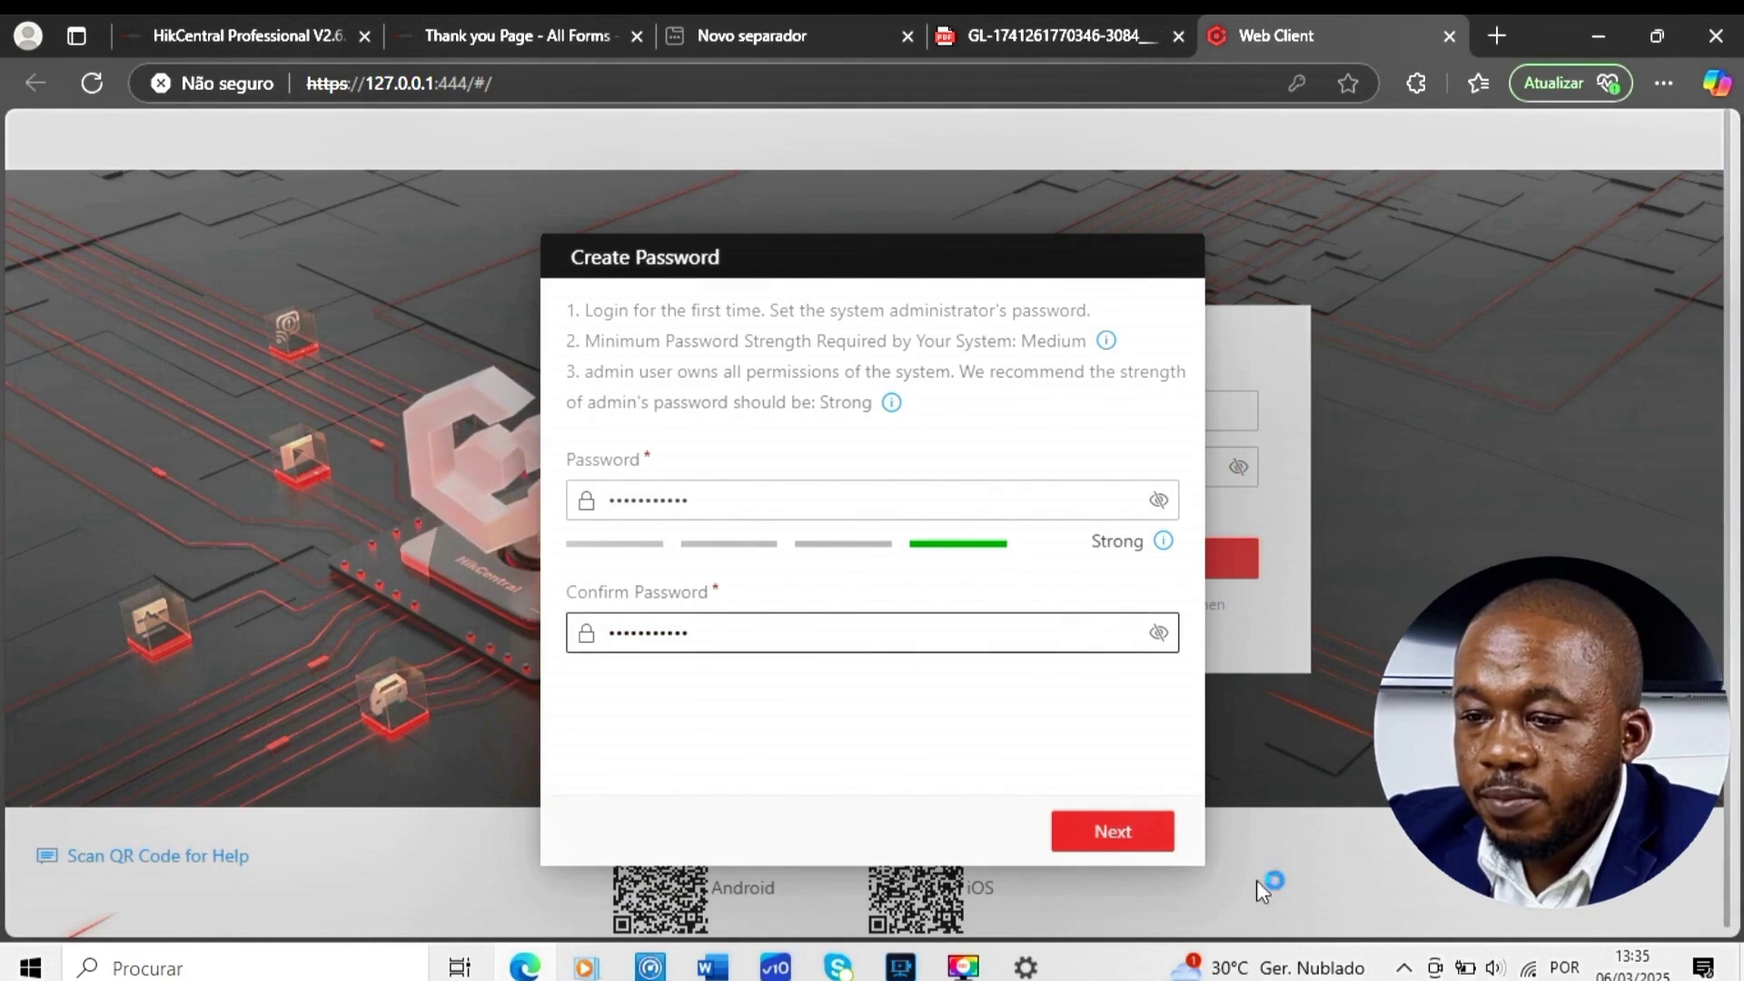
Submit the password, choose Security Question reset, and select the birth city question
click(1106, 840)
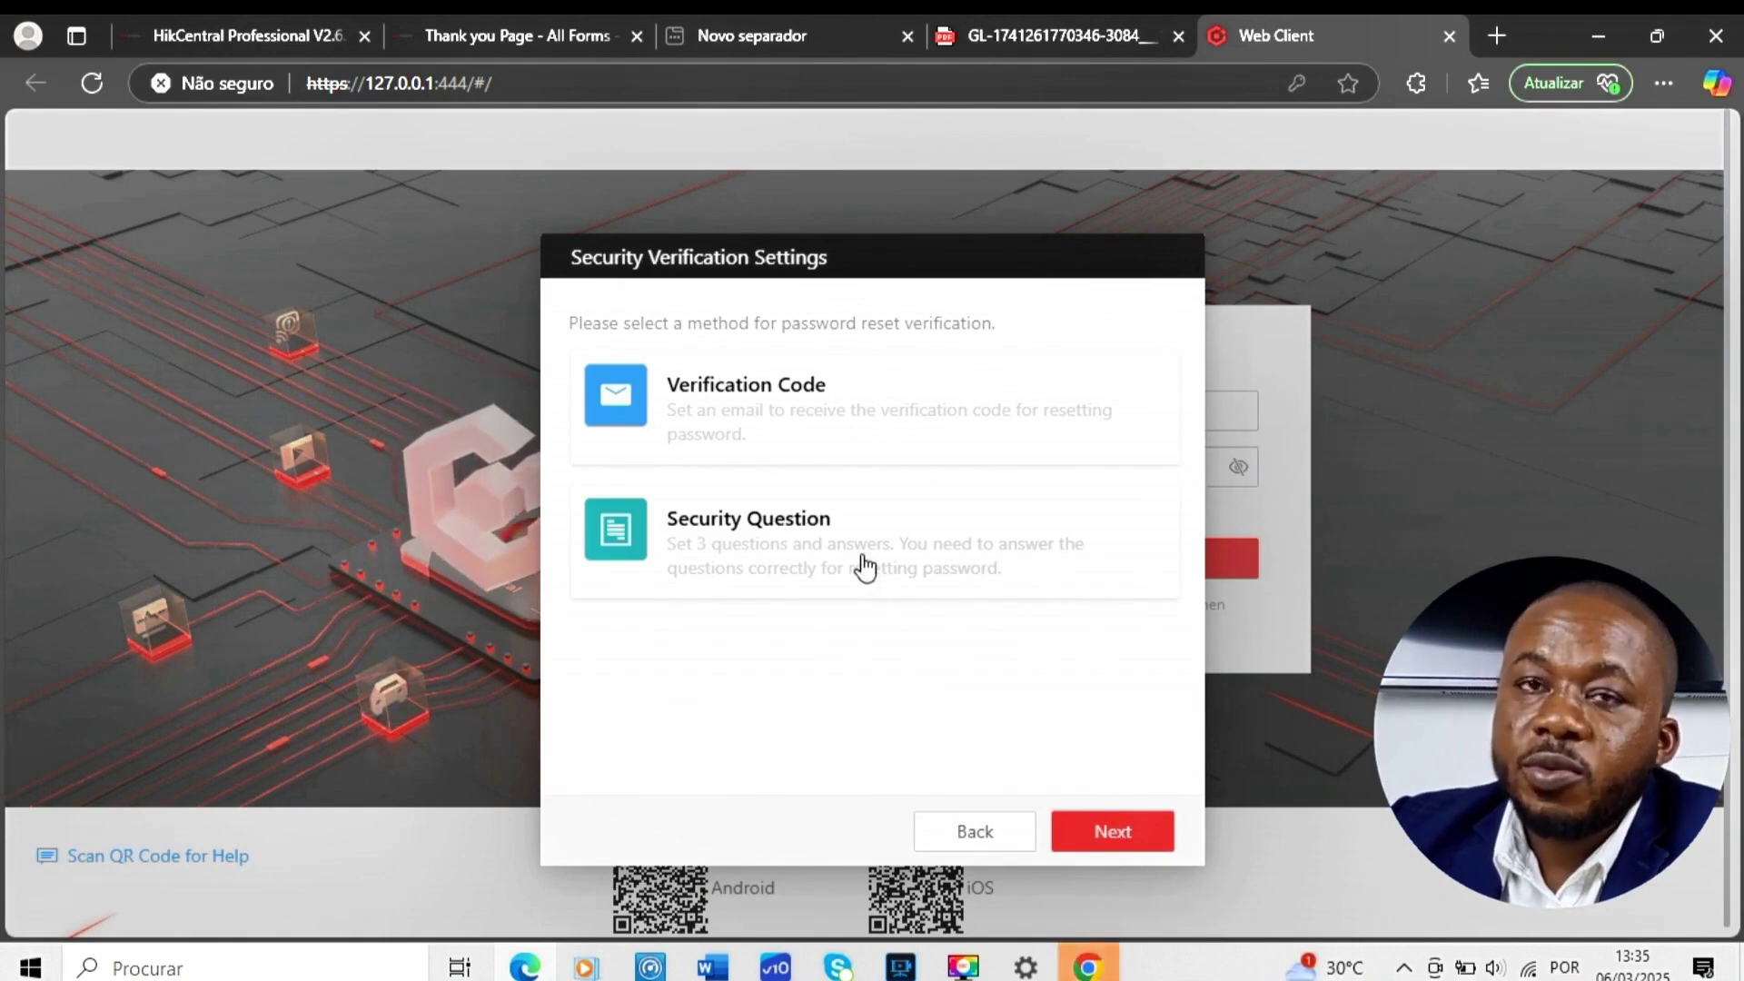
mouse_move(863, 559)
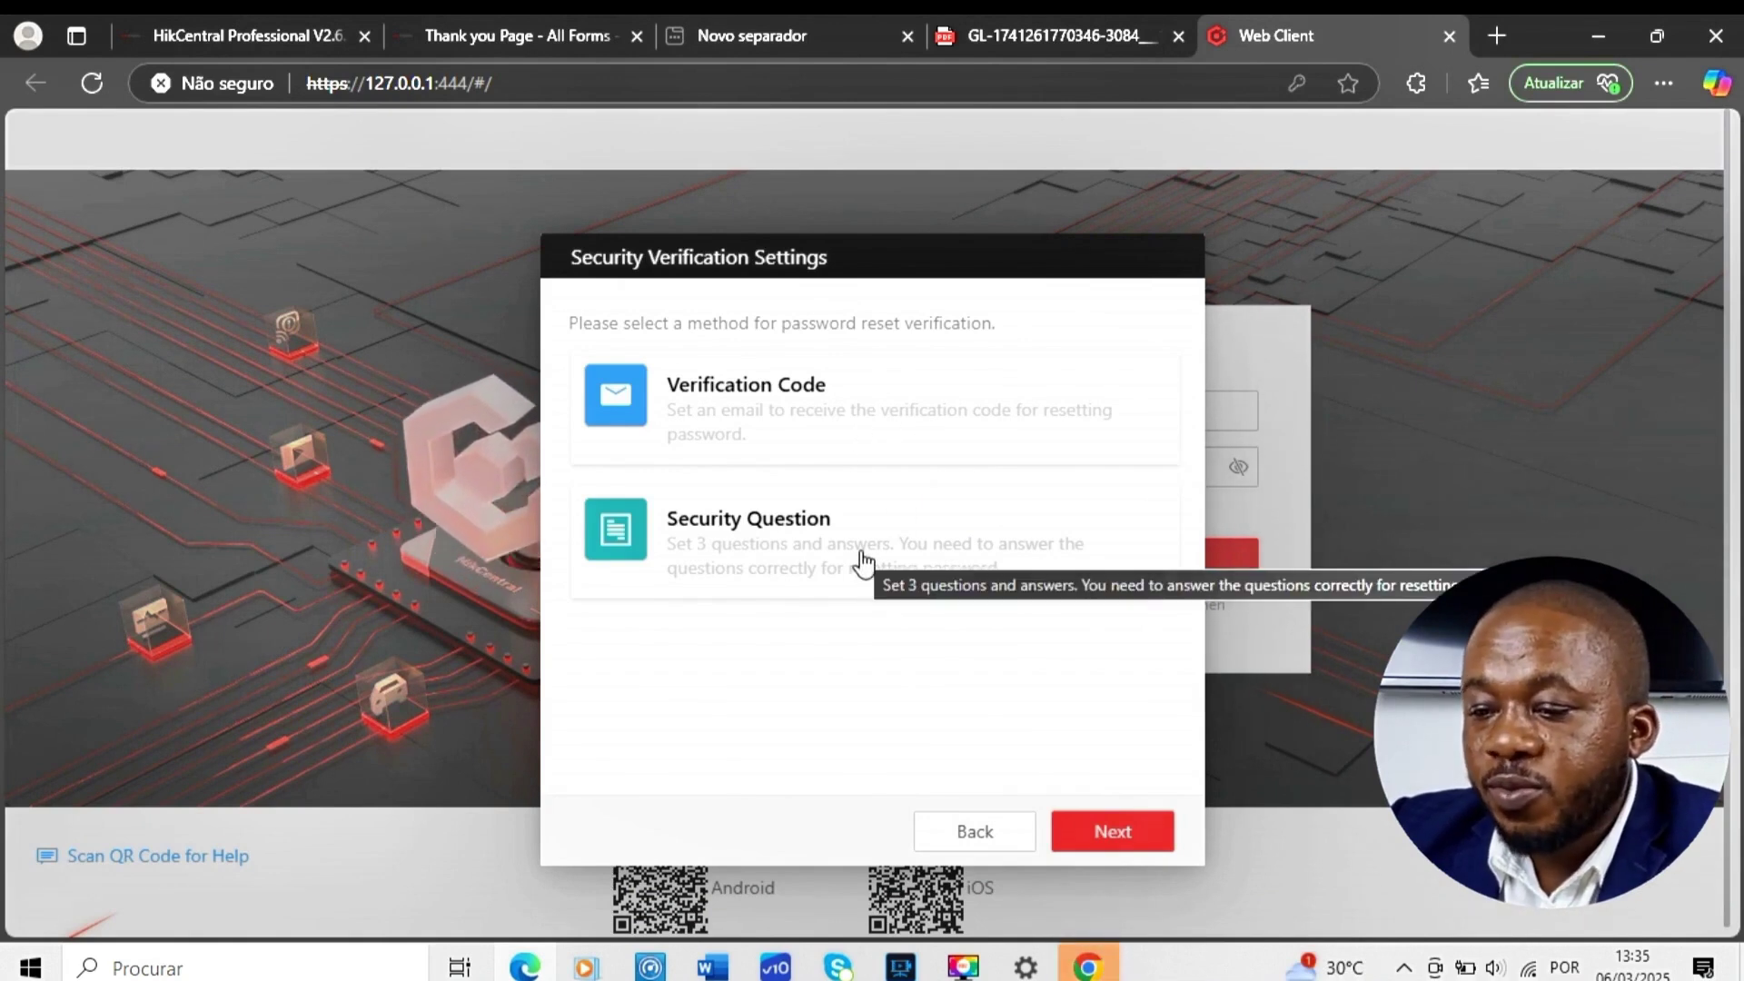
click(862, 560)
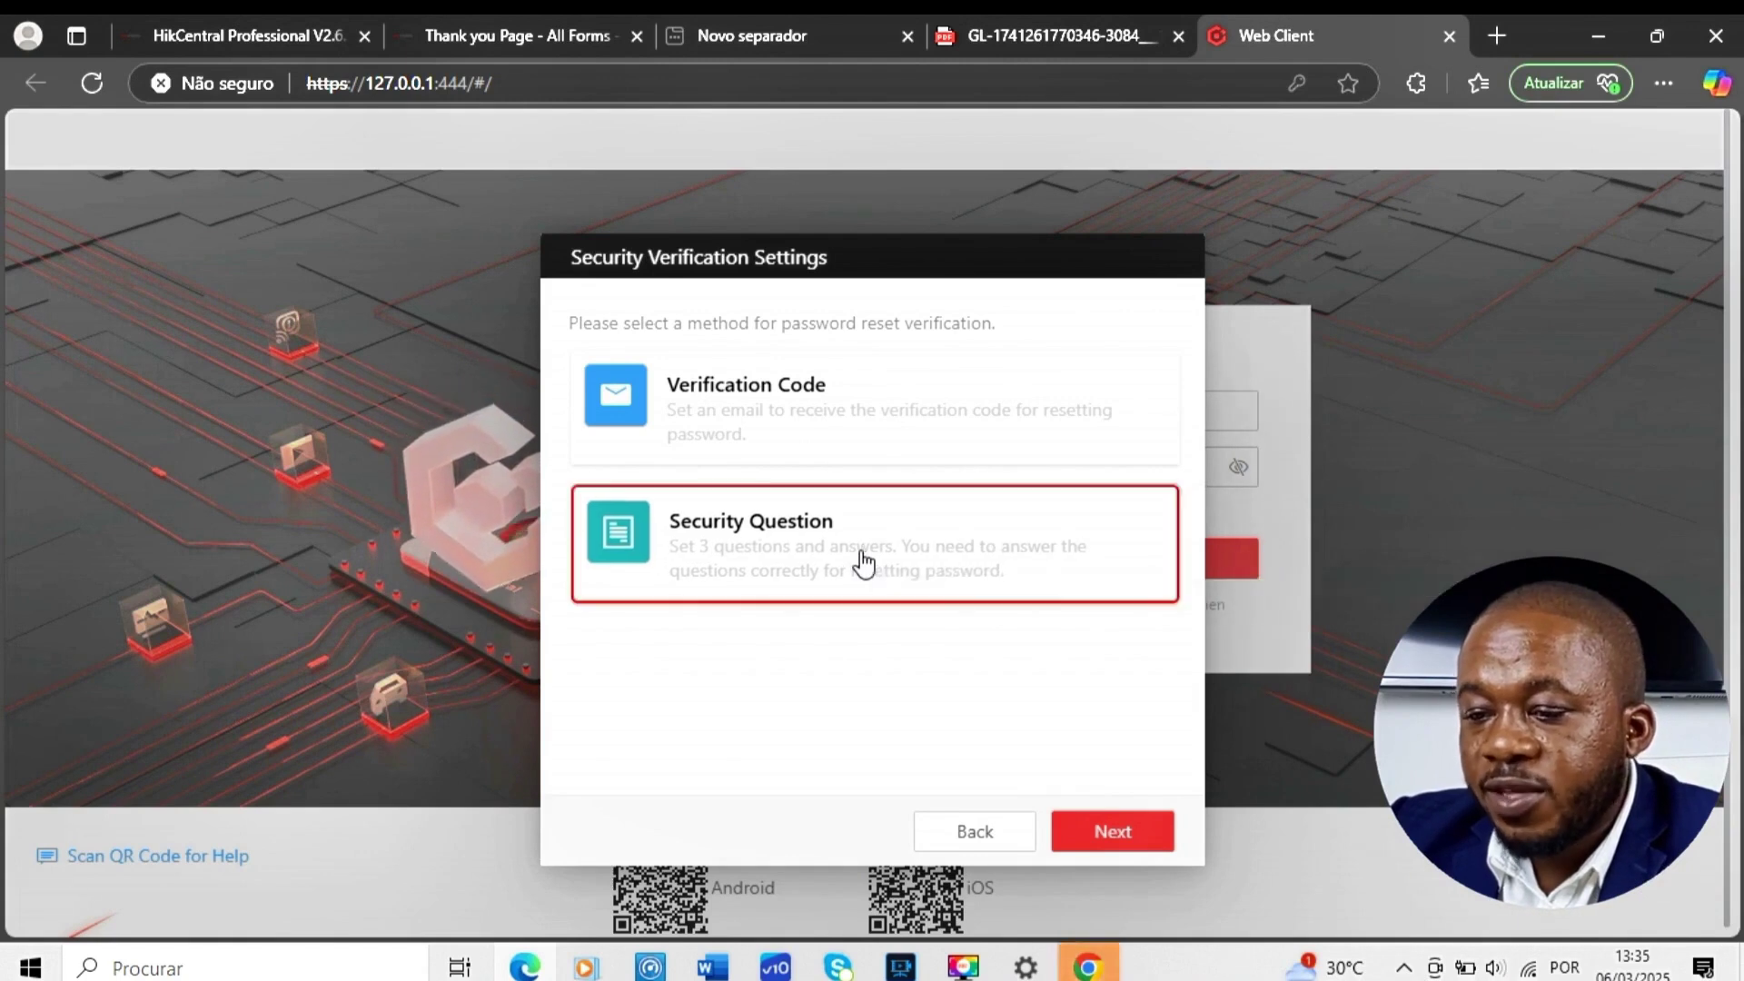
click(1117, 834)
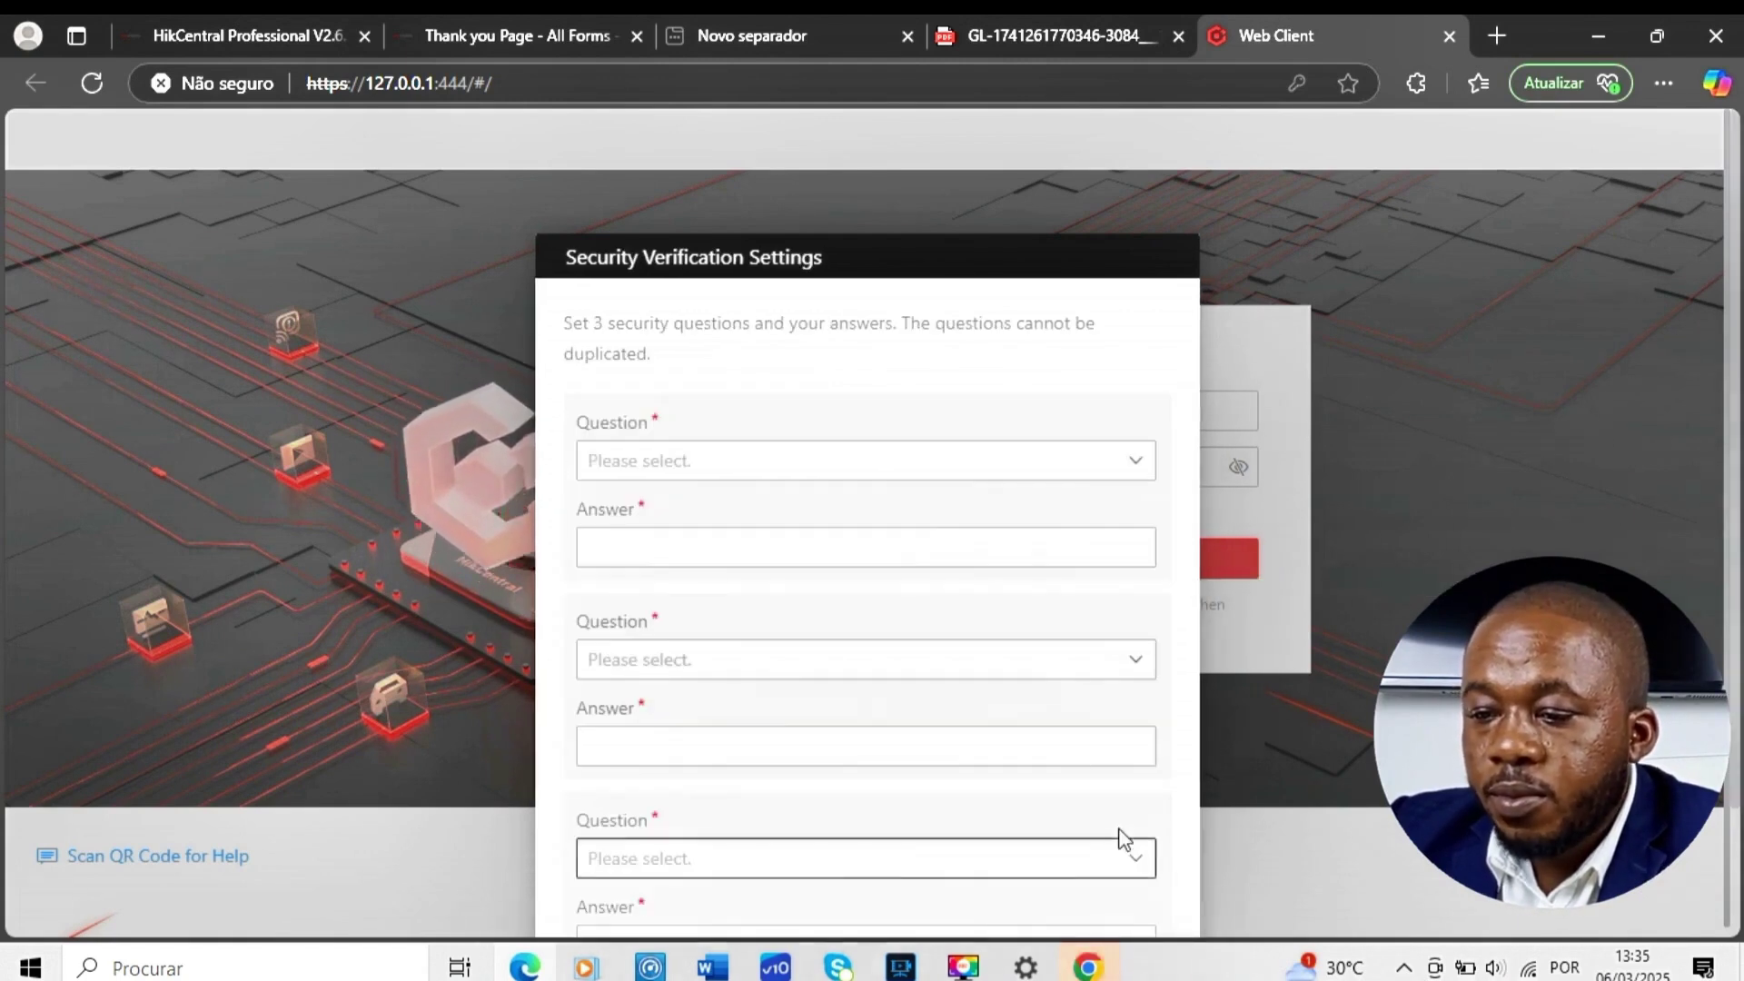
click(709, 463)
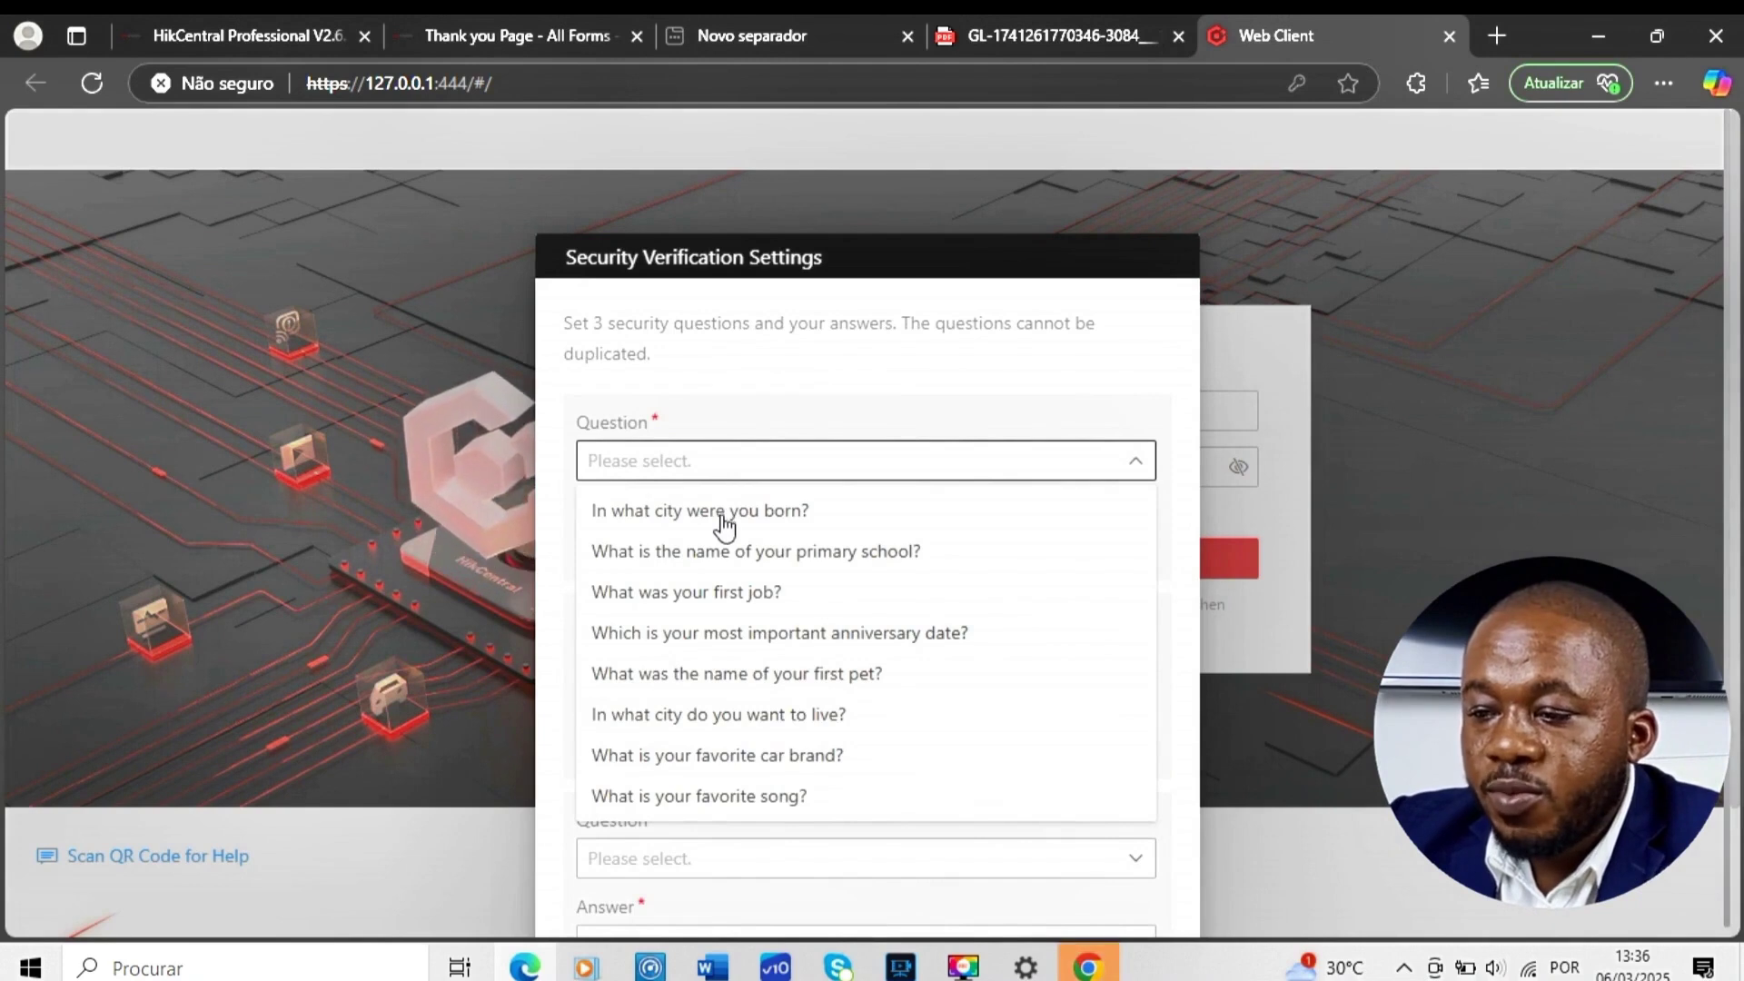
click(722, 523)
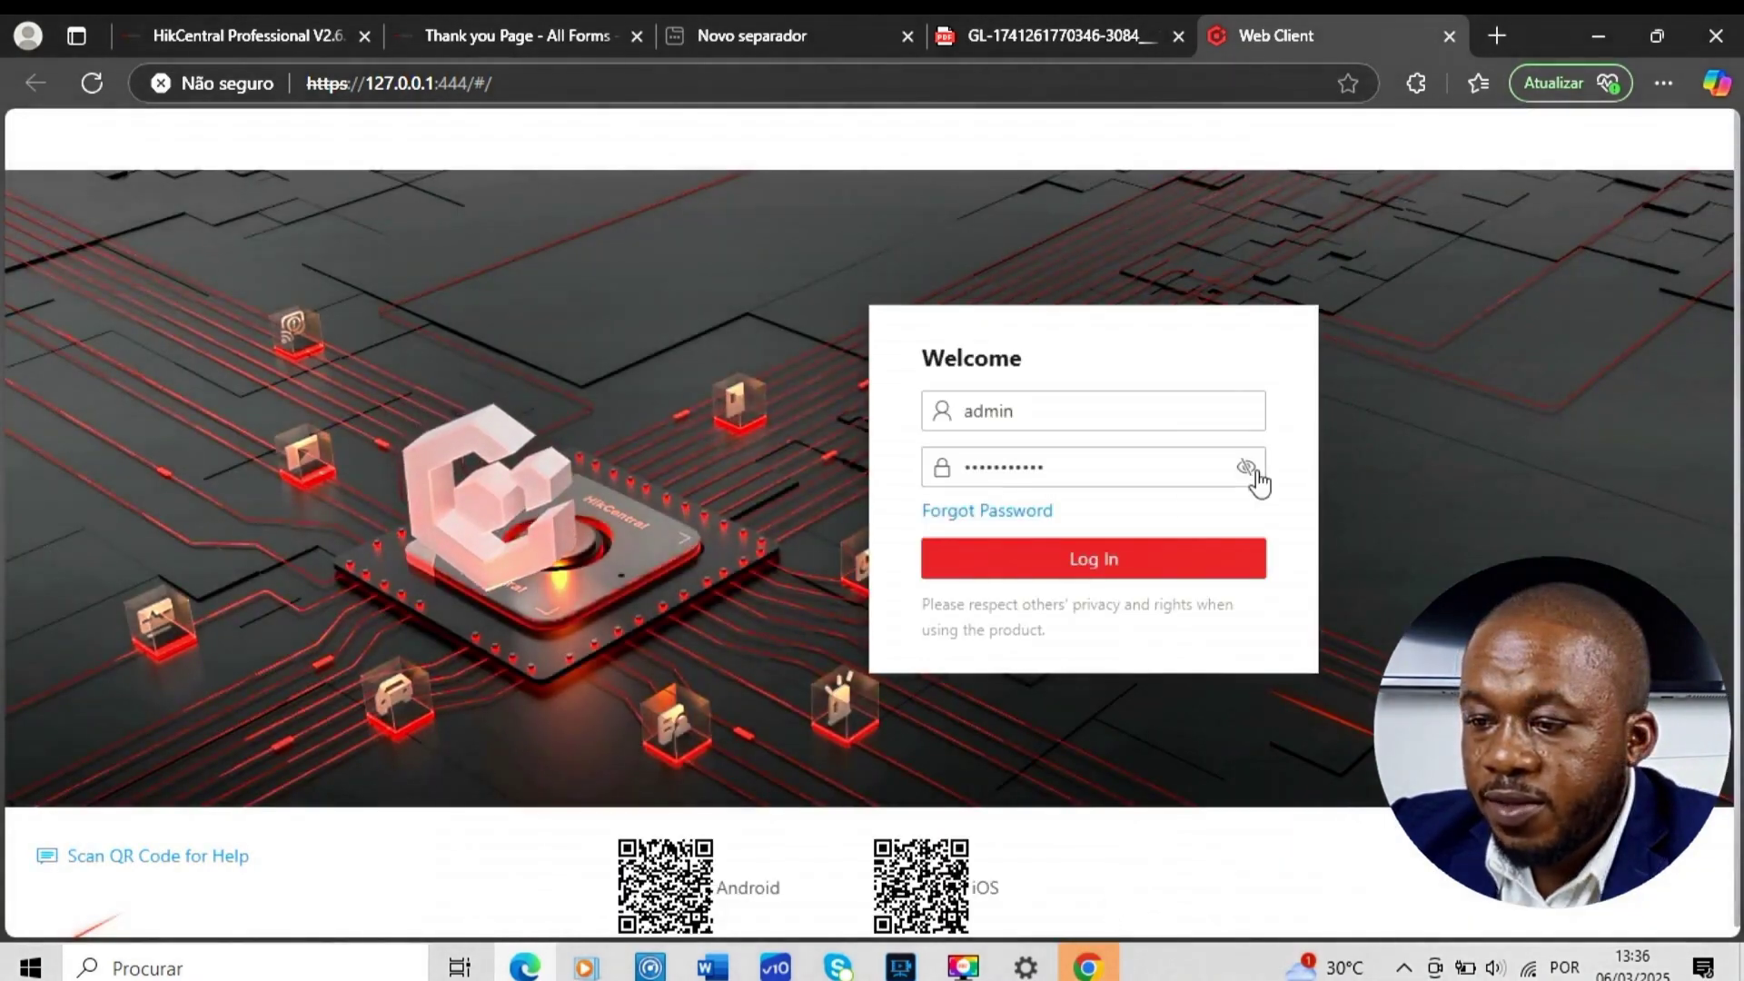
Log in as admin, open Activate License from Maintenance, and ignore the Application Market prompt
click(1247, 467)
key(Return)
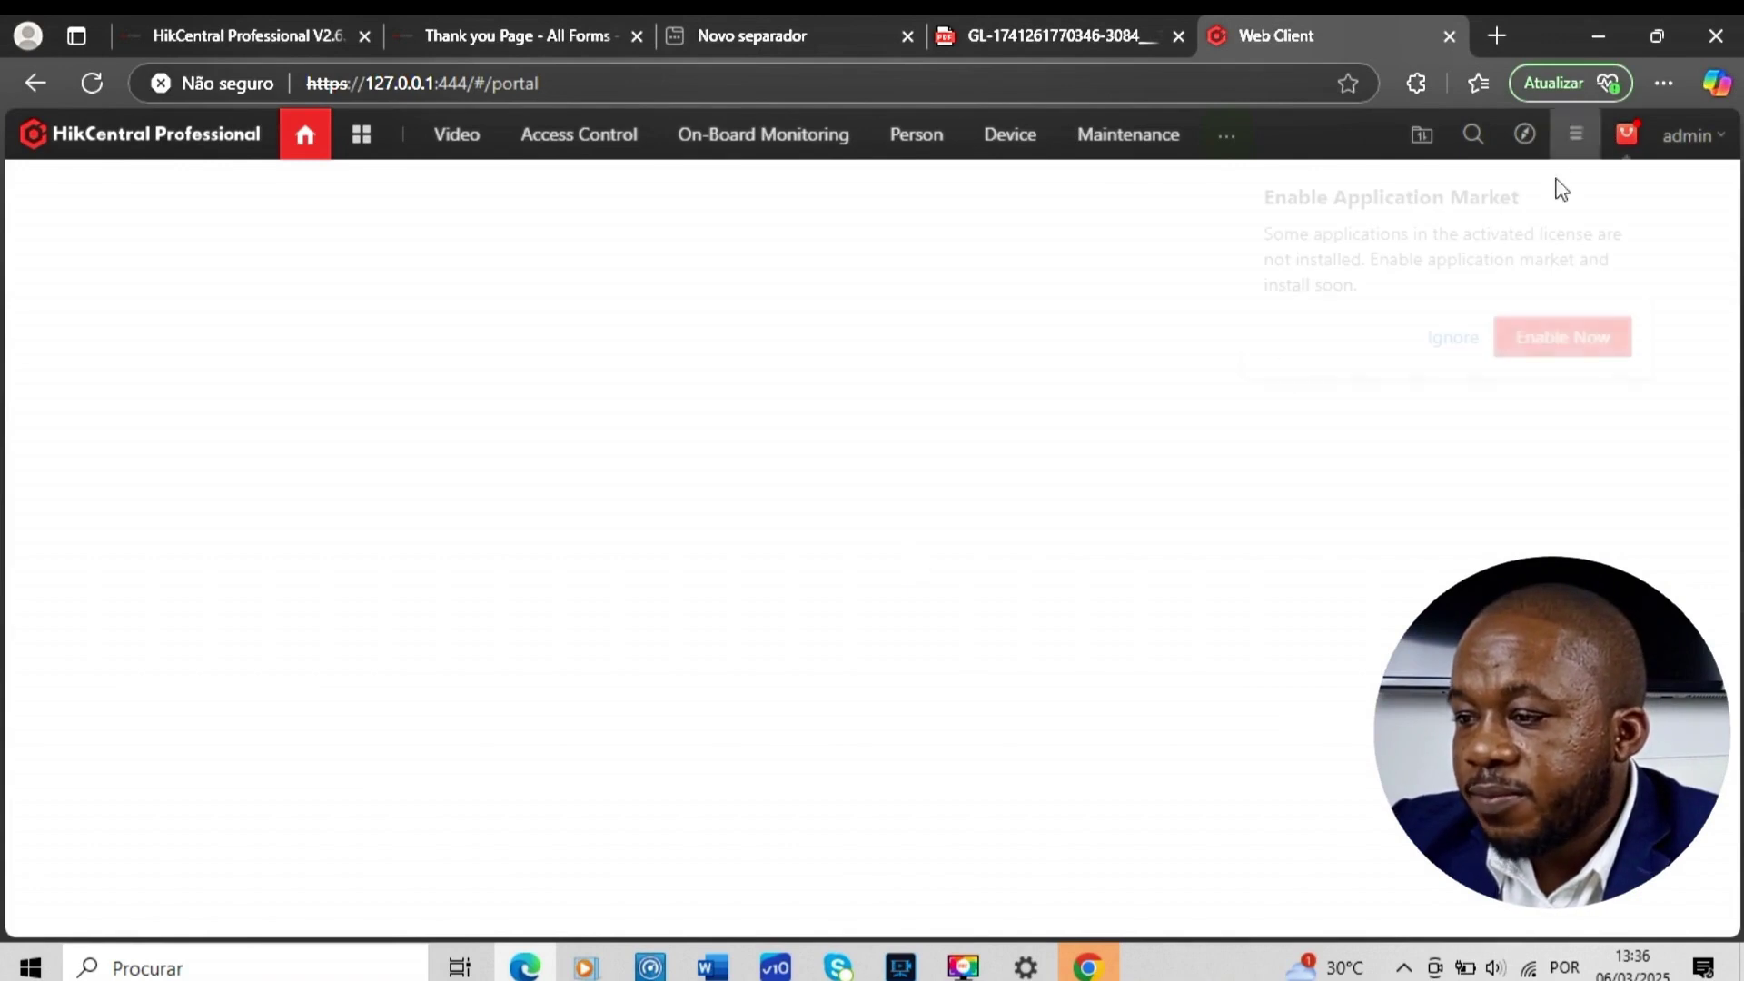
click(1576, 136)
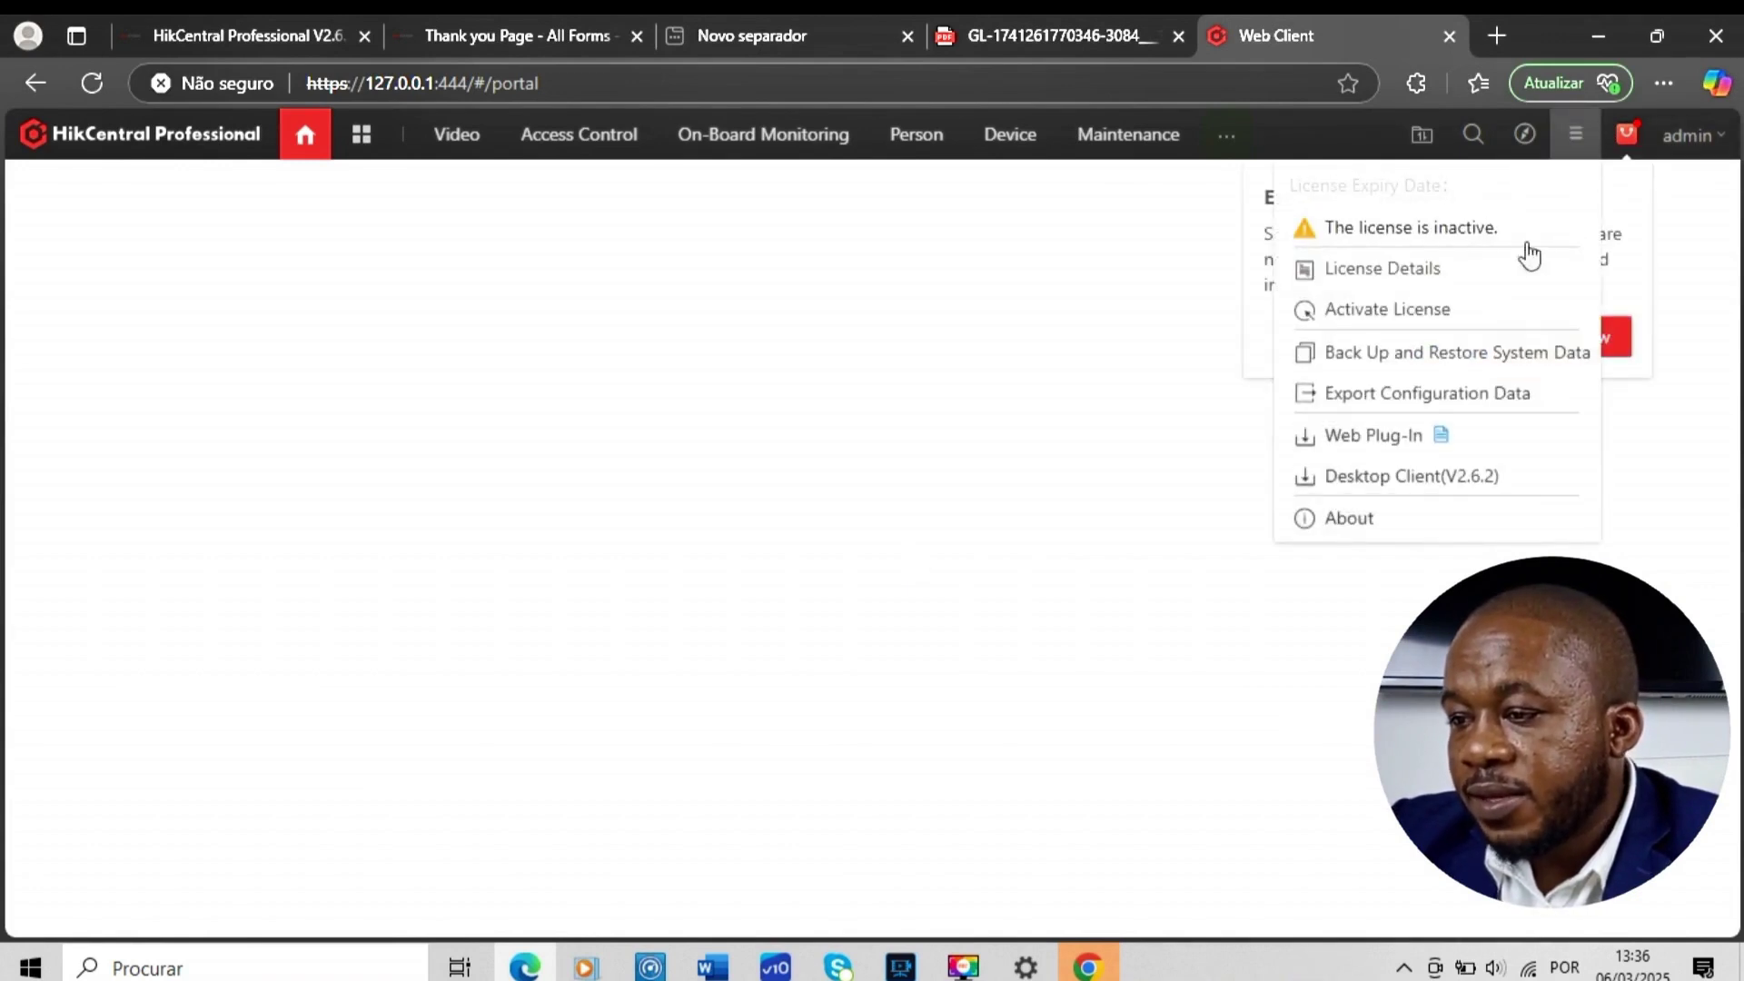
click(1365, 312)
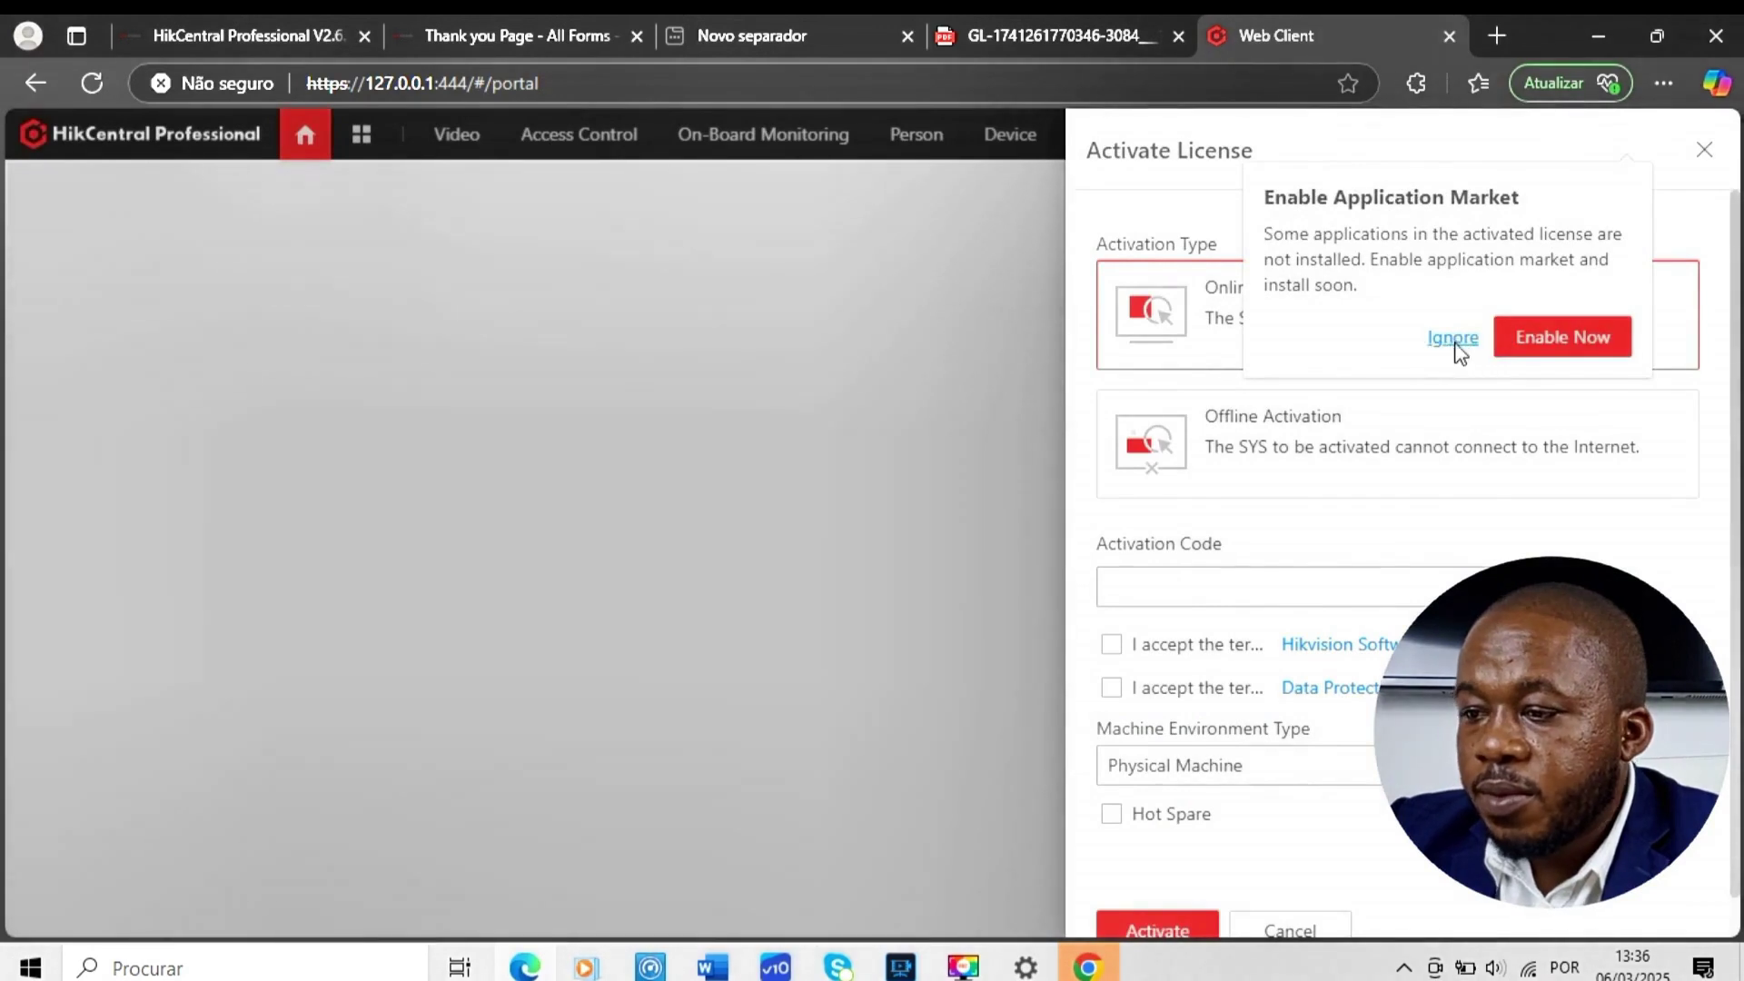
click(1453, 338)
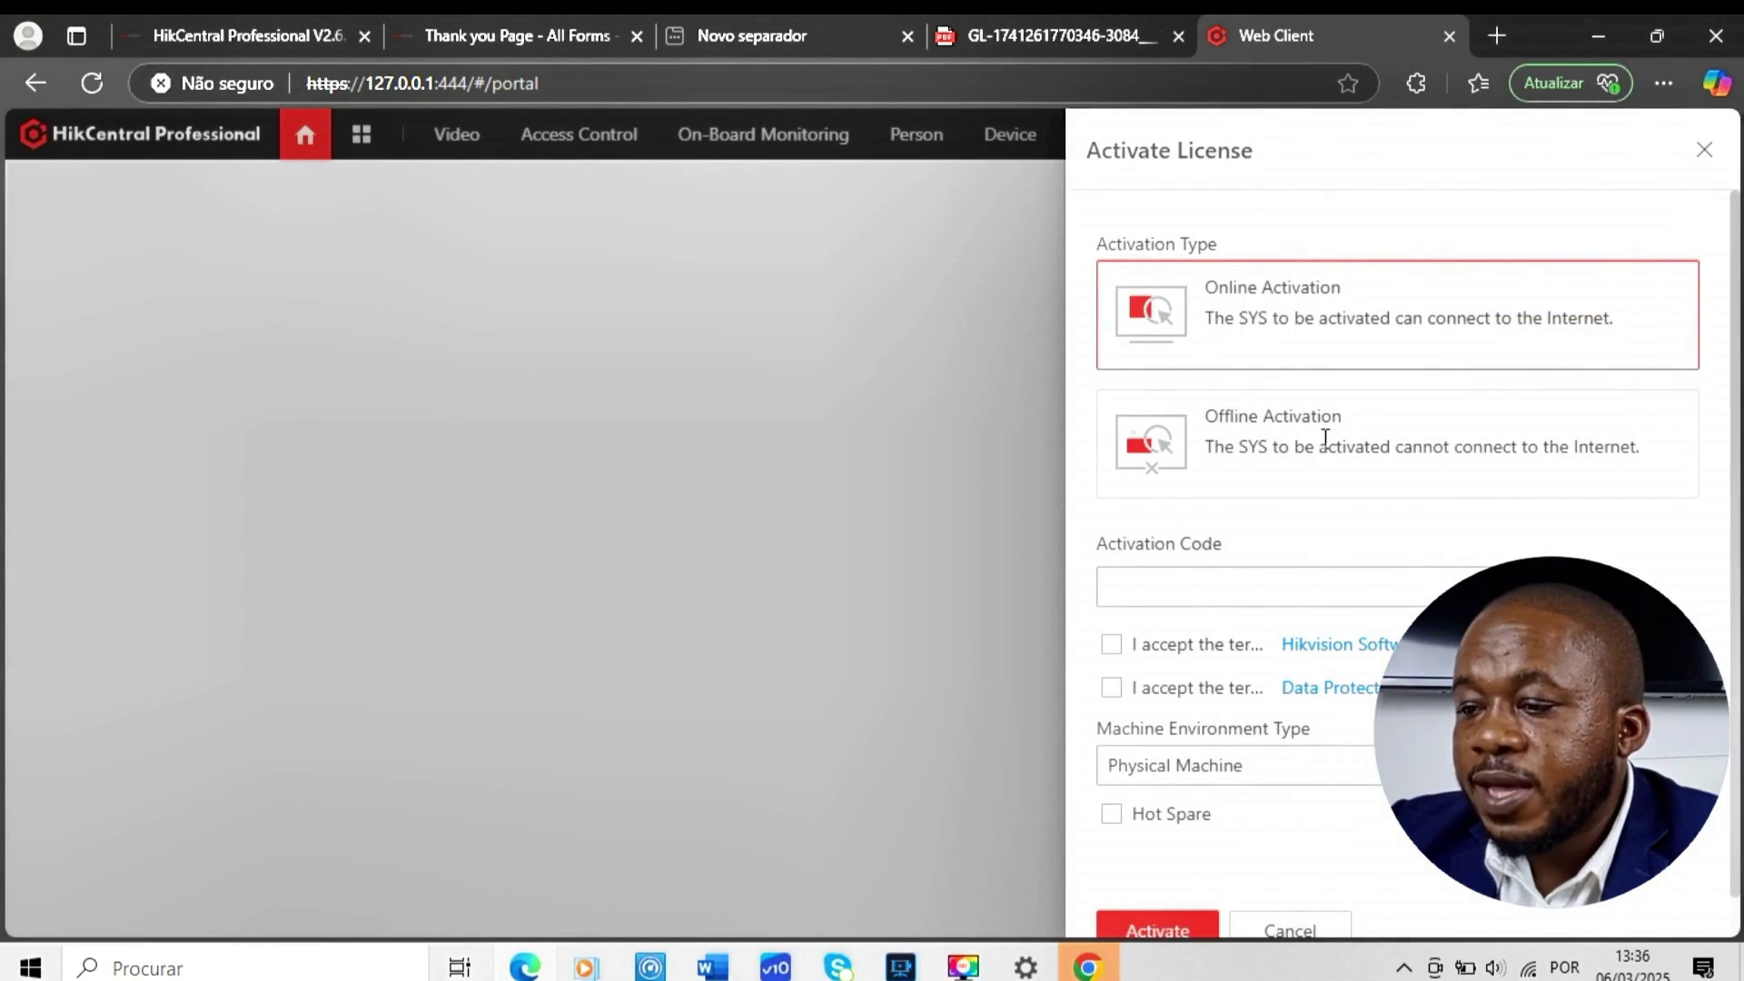
Paste the activation code into the online activation form
click(1163, 592)
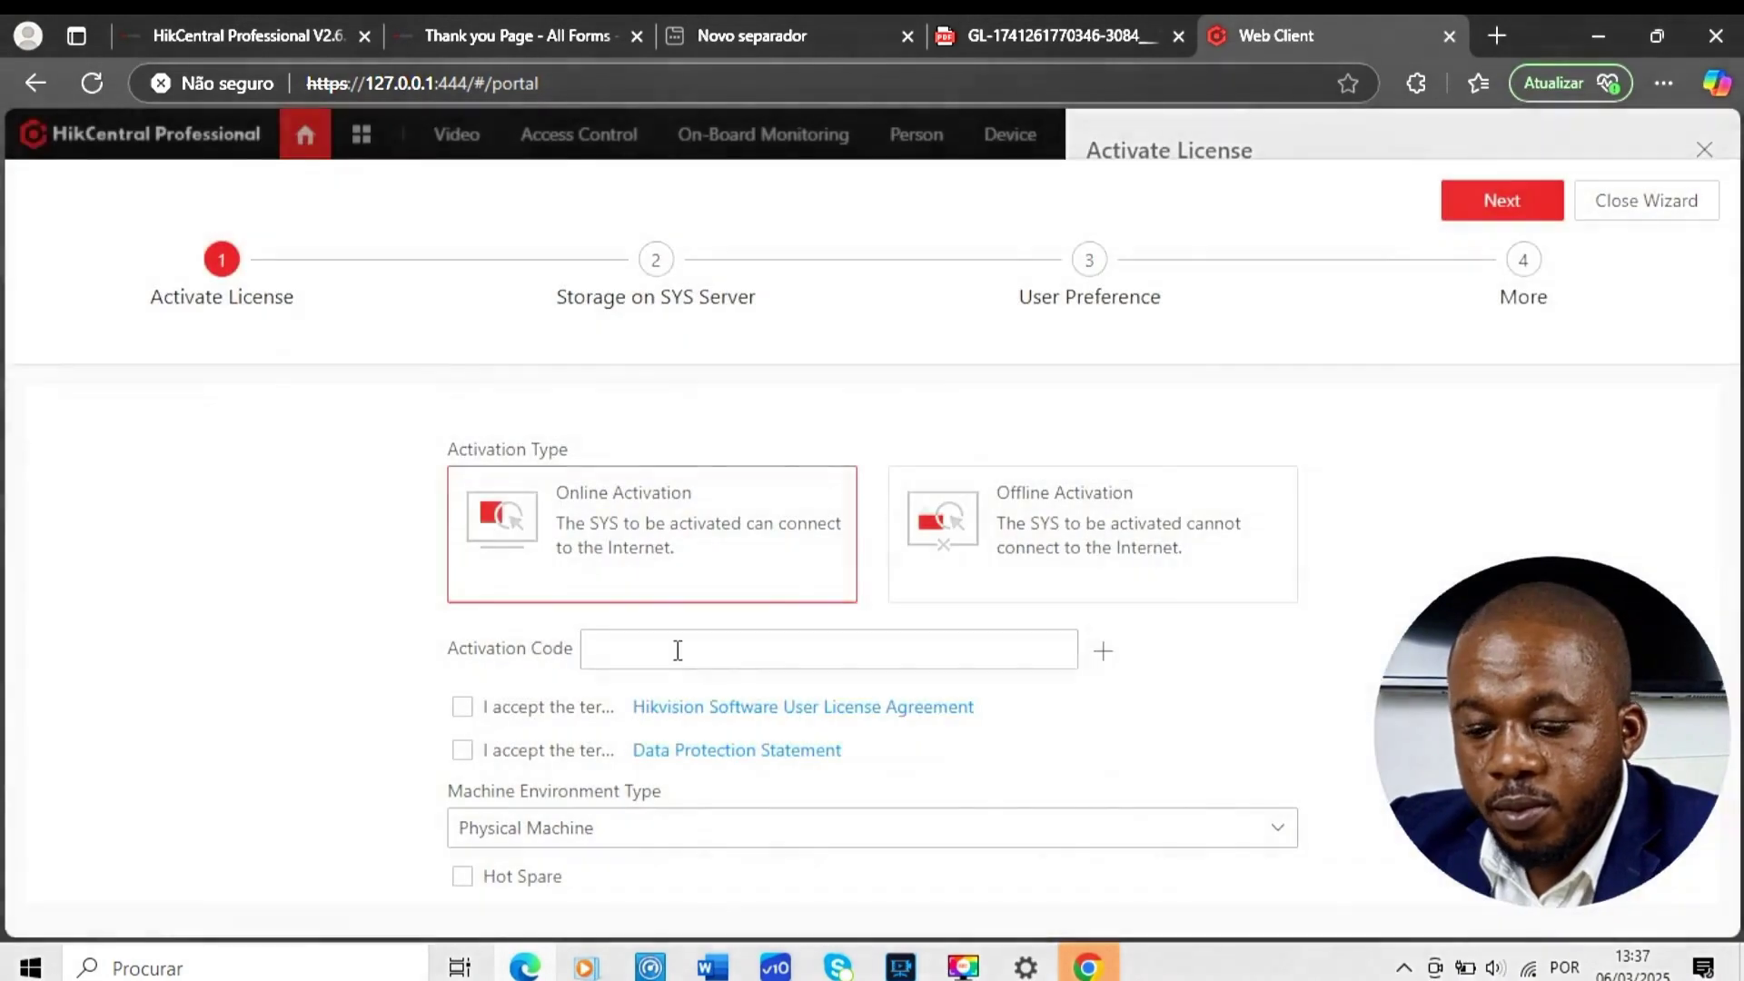
click(676, 649)
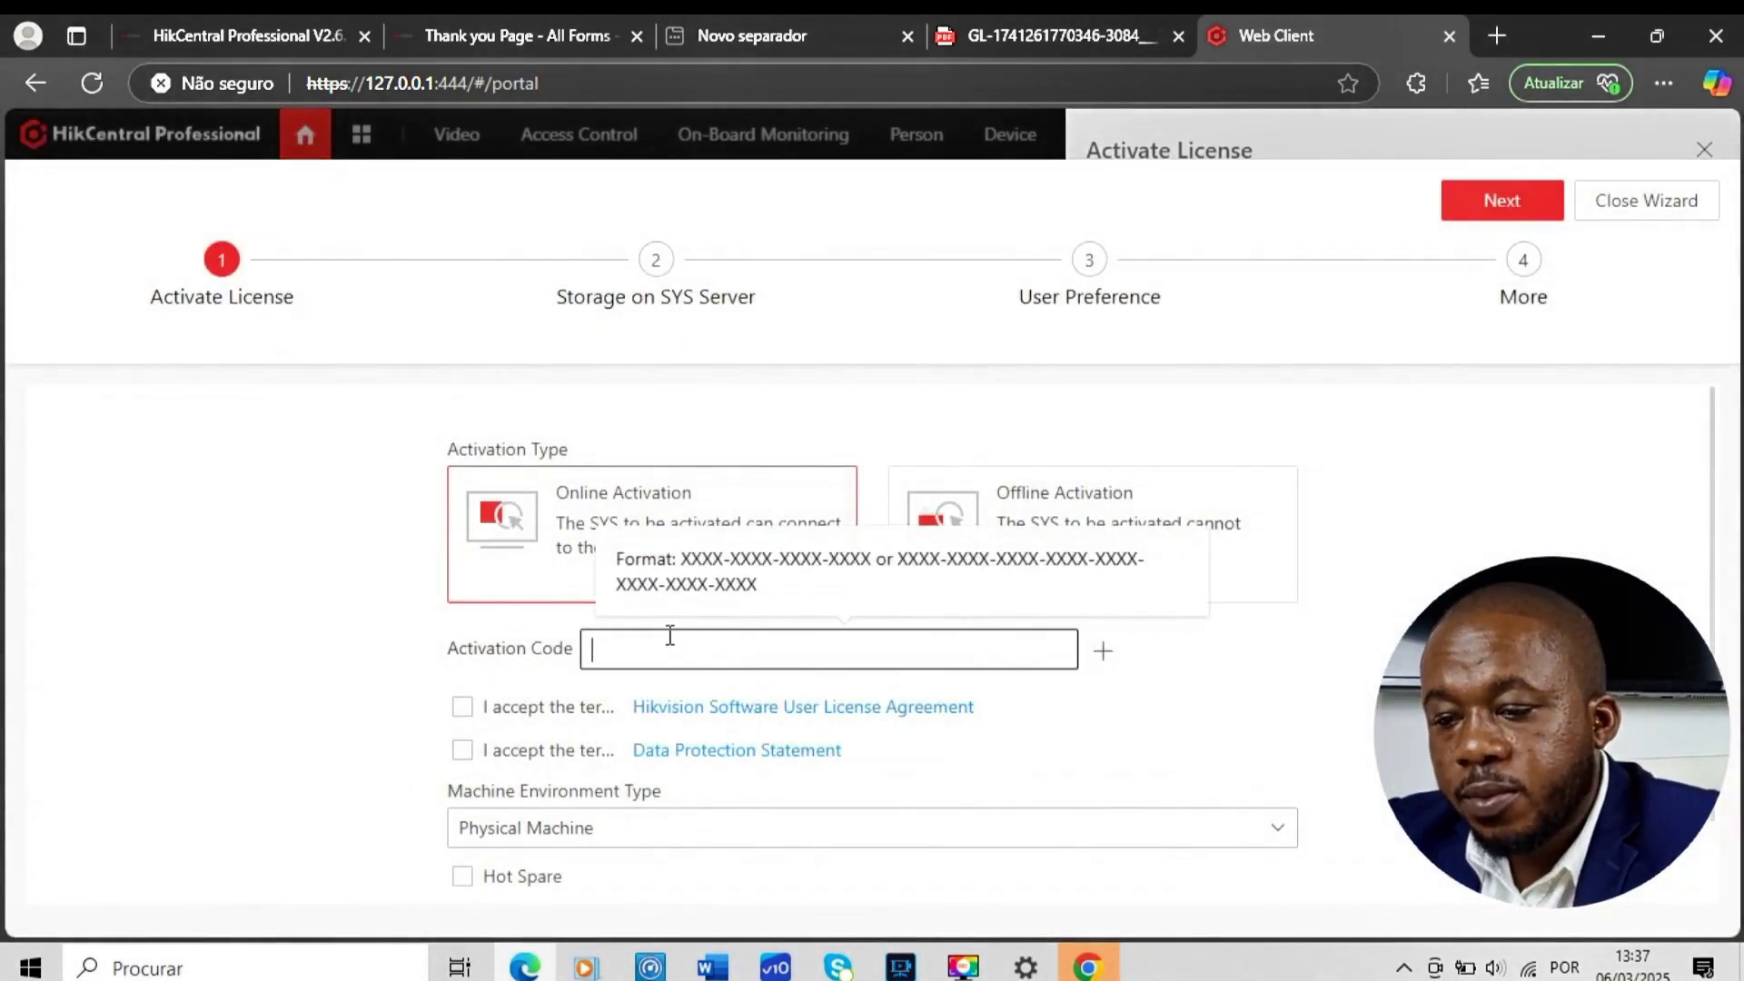
key(ctrl+v)
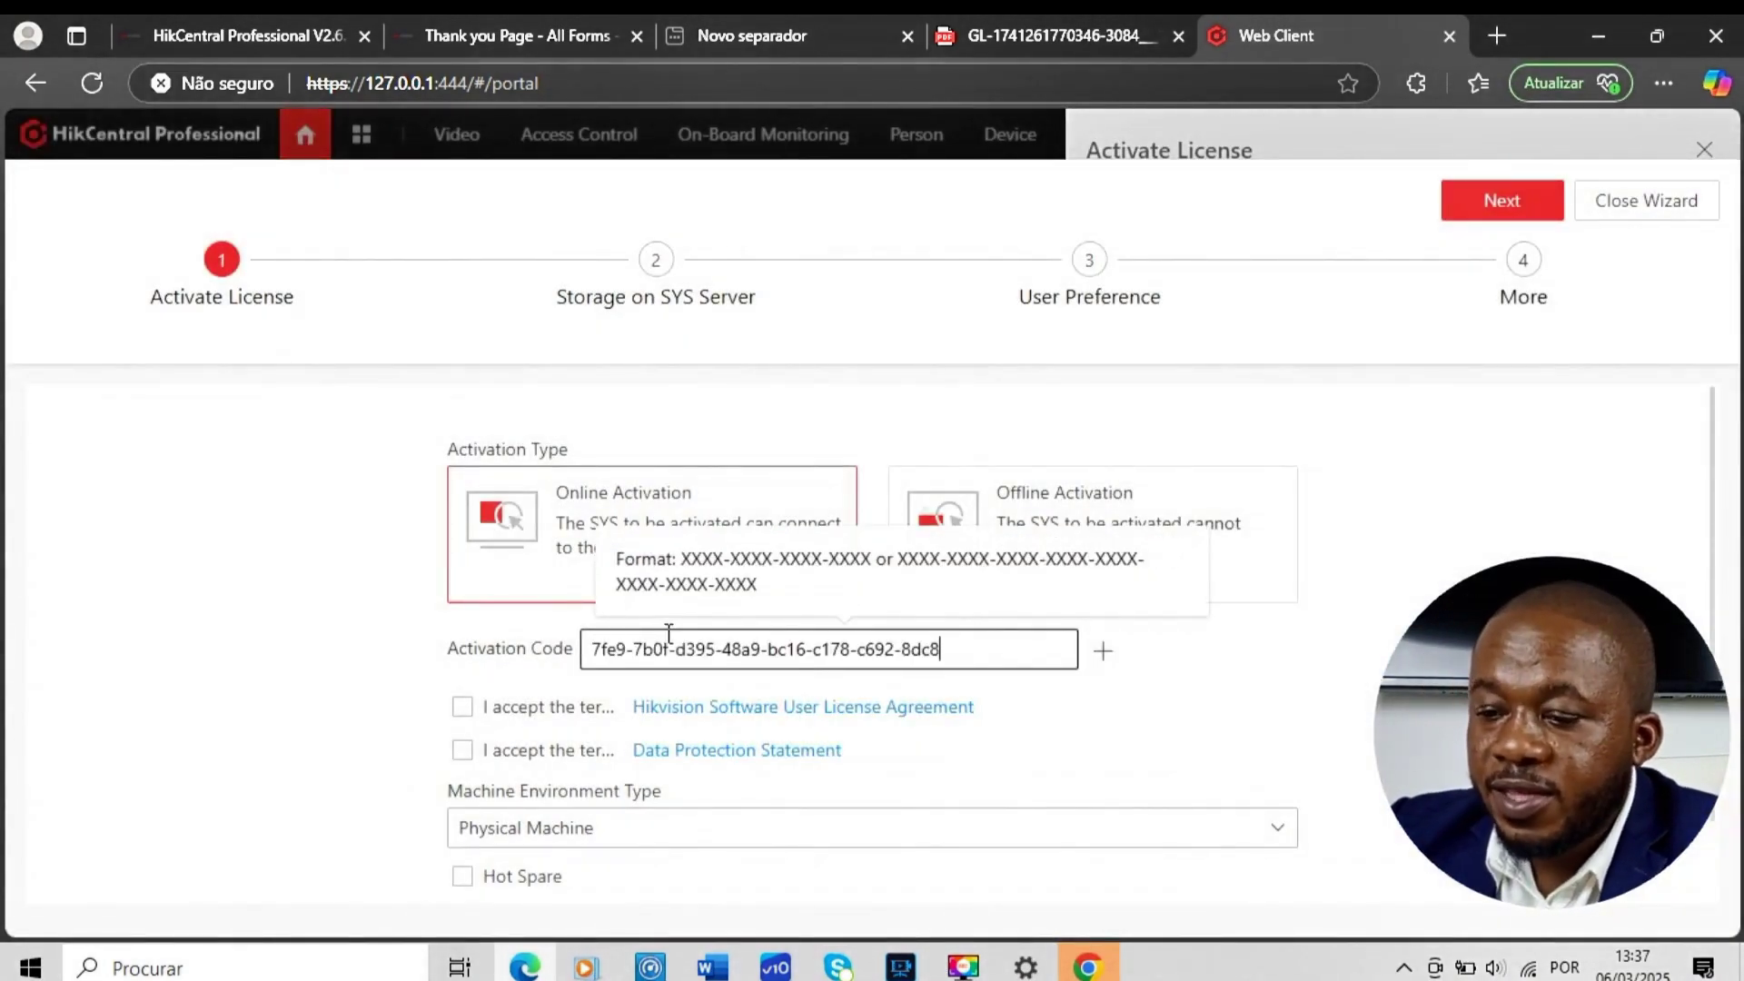
Accept the Hikvision Software User License Agreement and the data protection statement
click(463, 707)
scroll(1098, 727, down, 2)
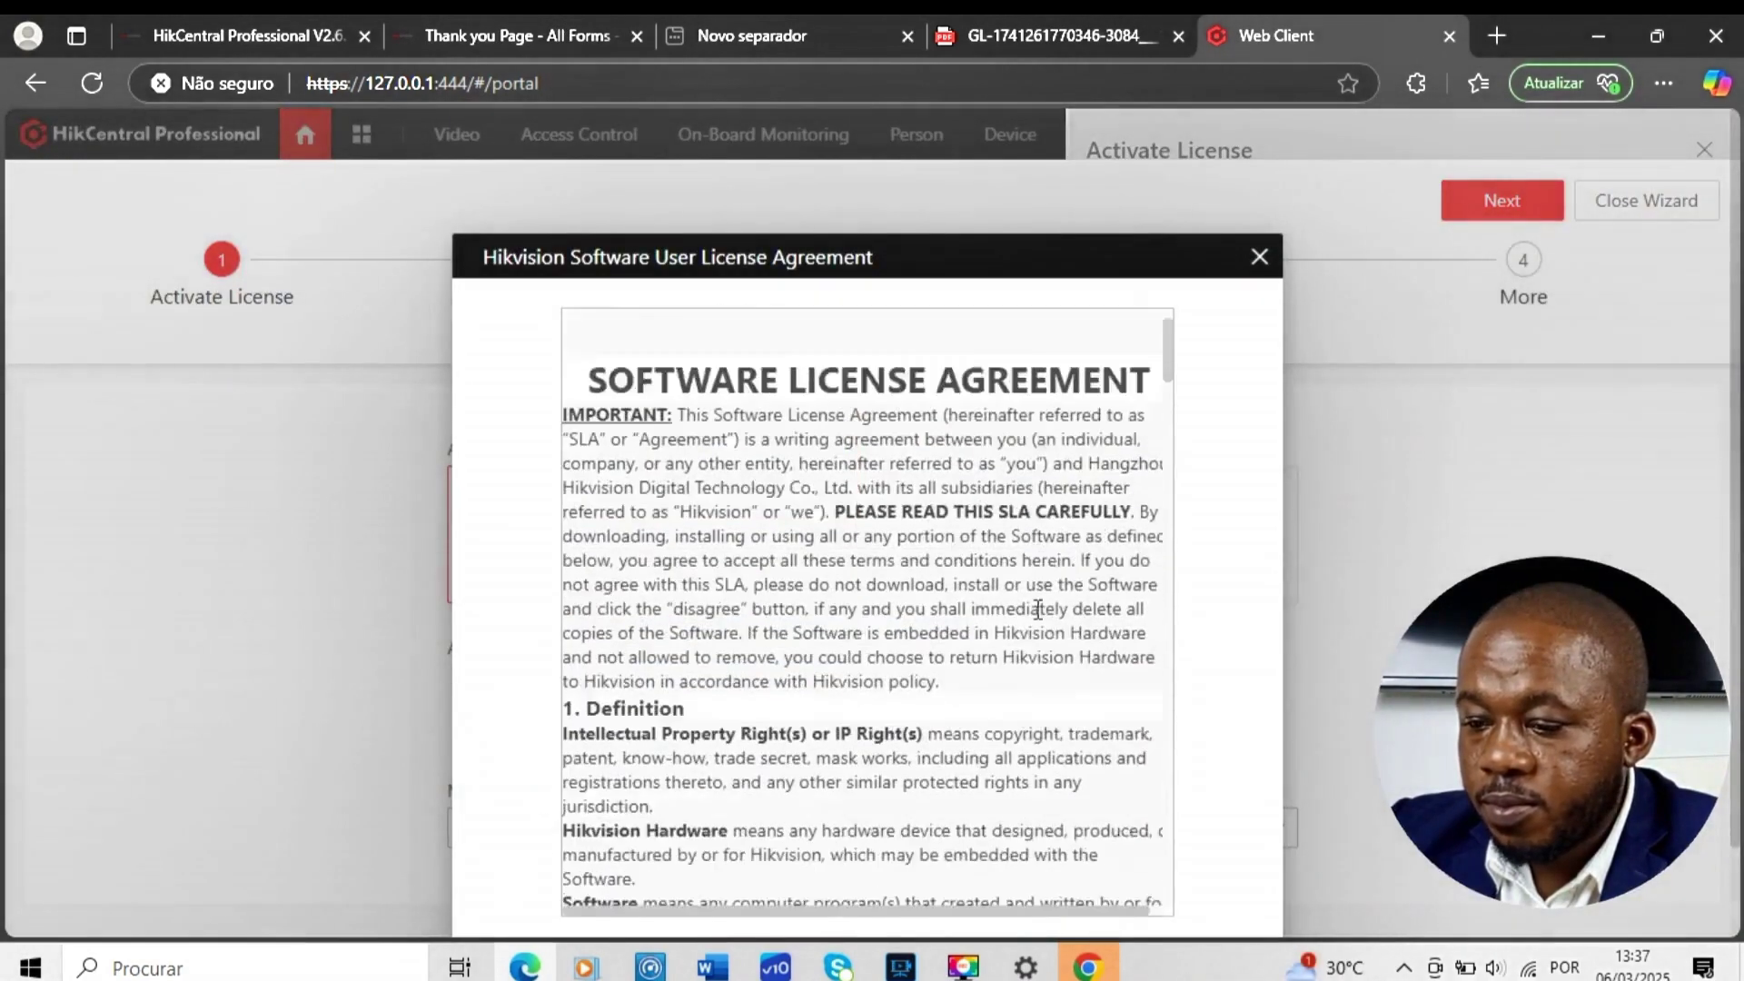
scroll(1098, 726, down, 5)
scroll(1097, 727, down, 5)
scroll(1152, 778, down, 5)
scroll(1163, 818, down, 5)
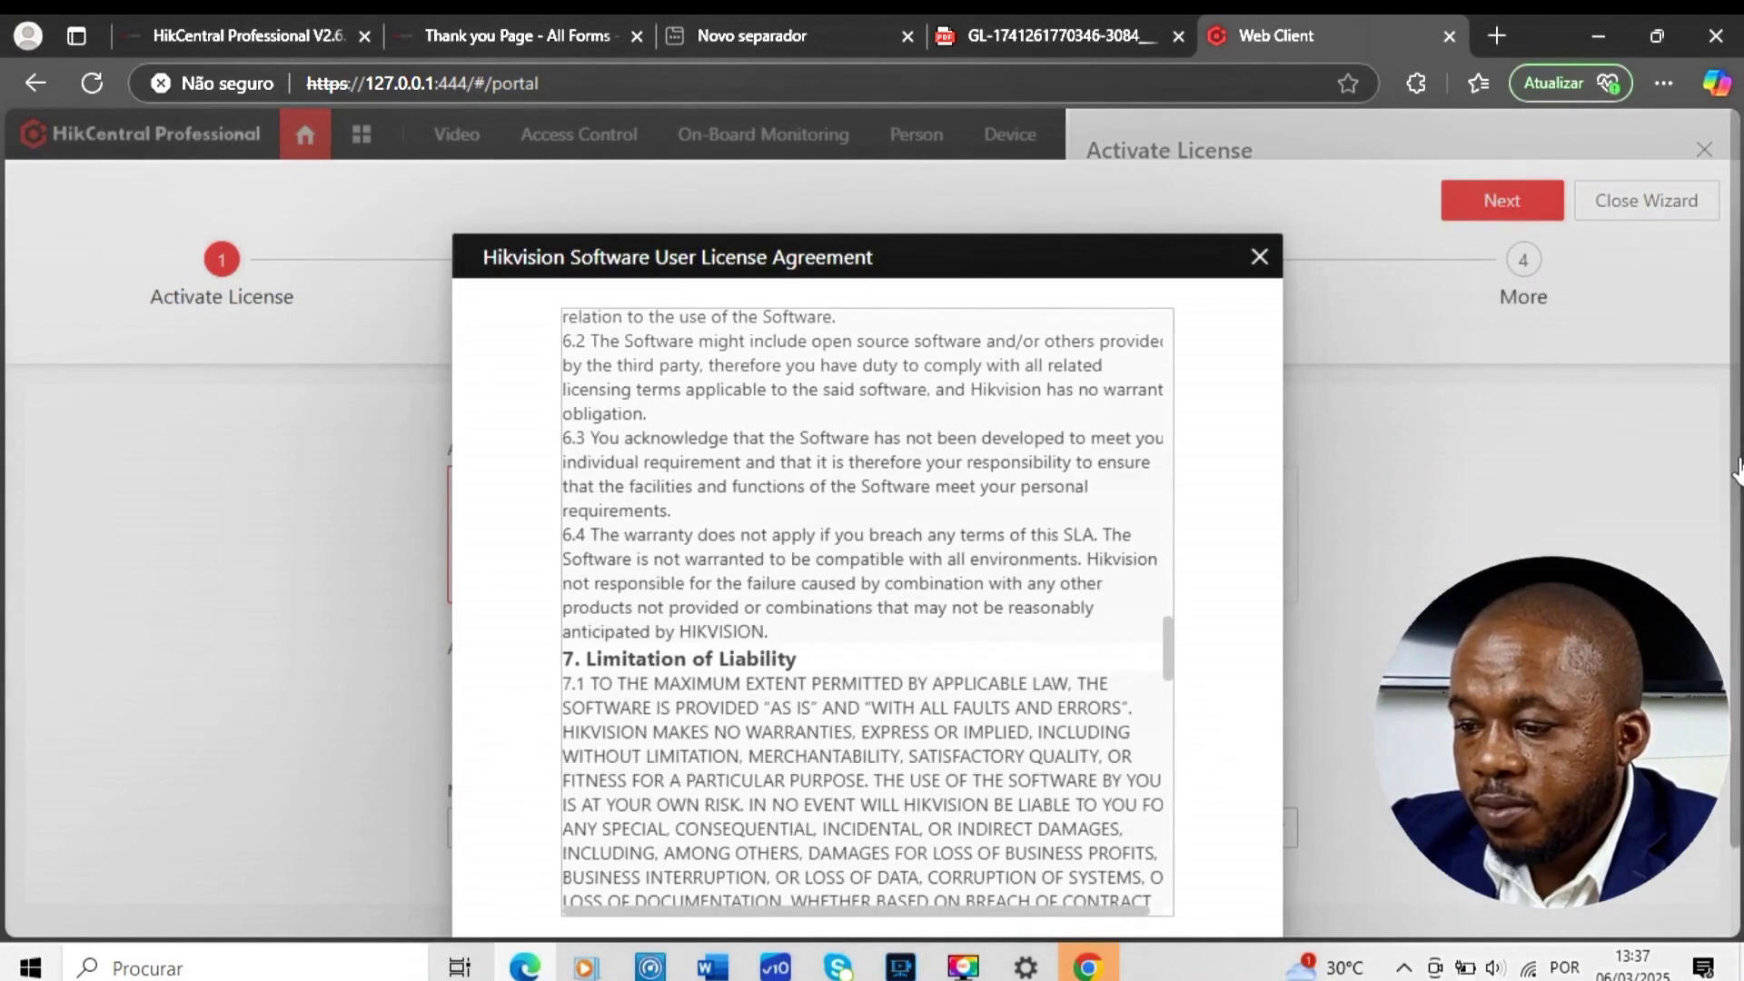
scroll(1730, 467, down, 1)
click(1217, 888)
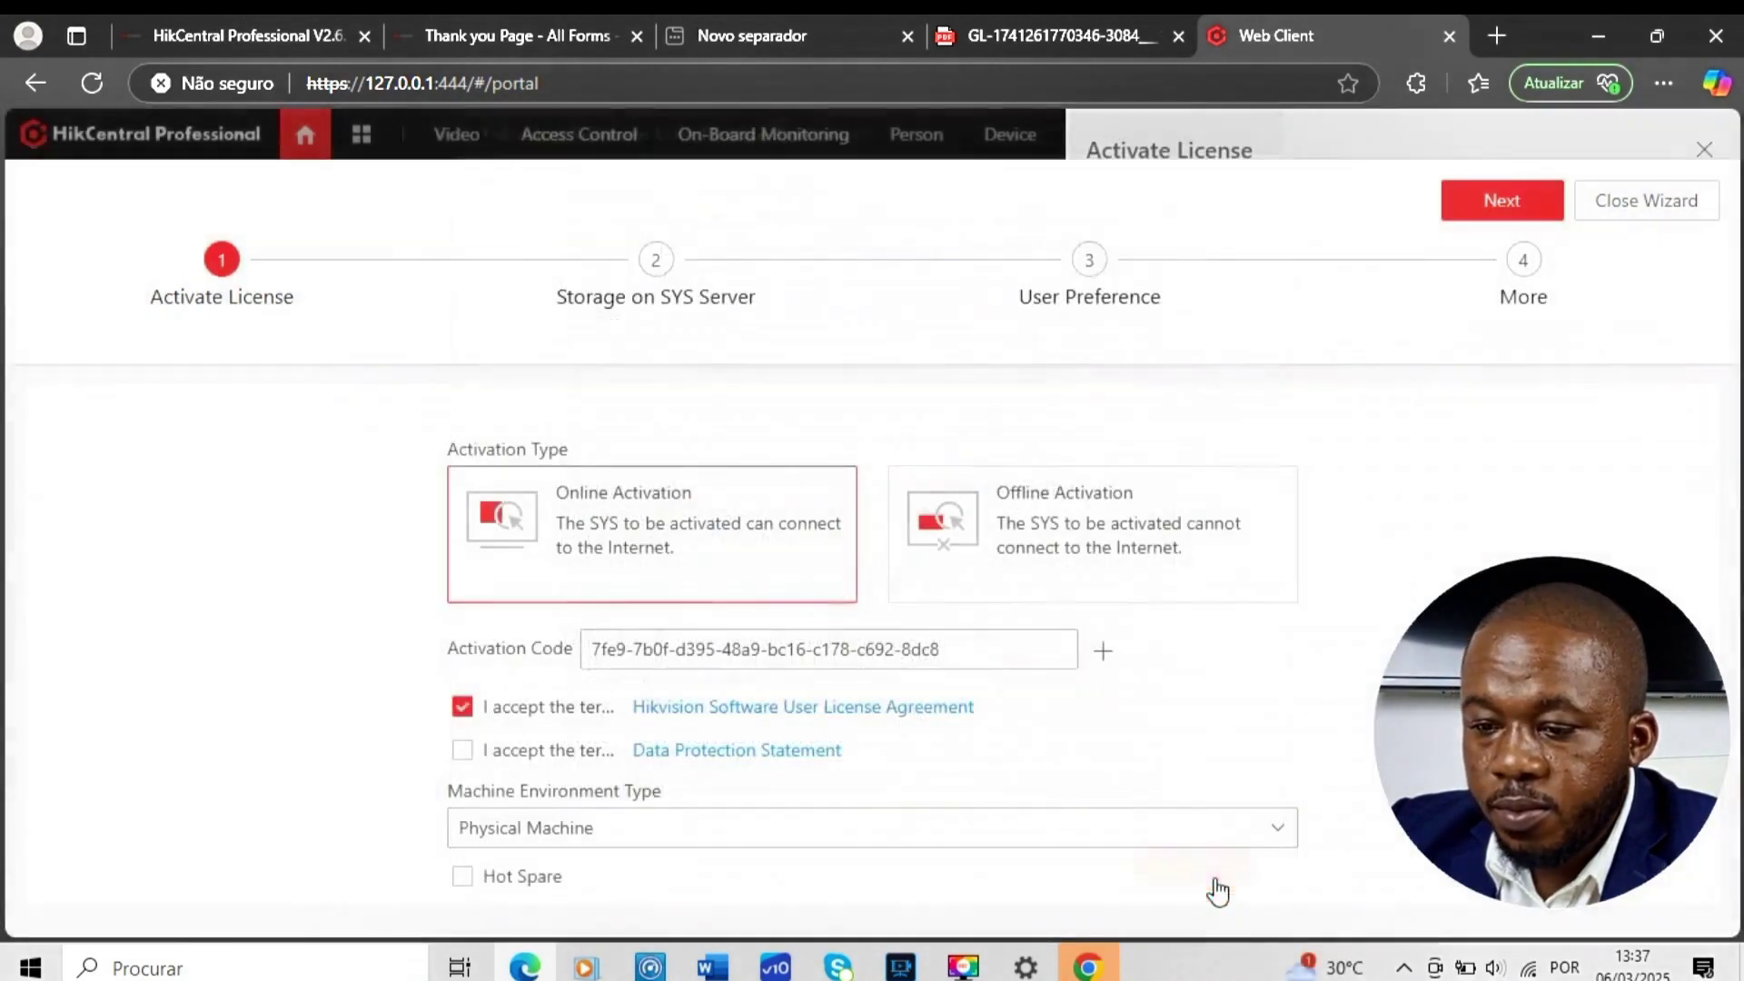
click(465, 750)
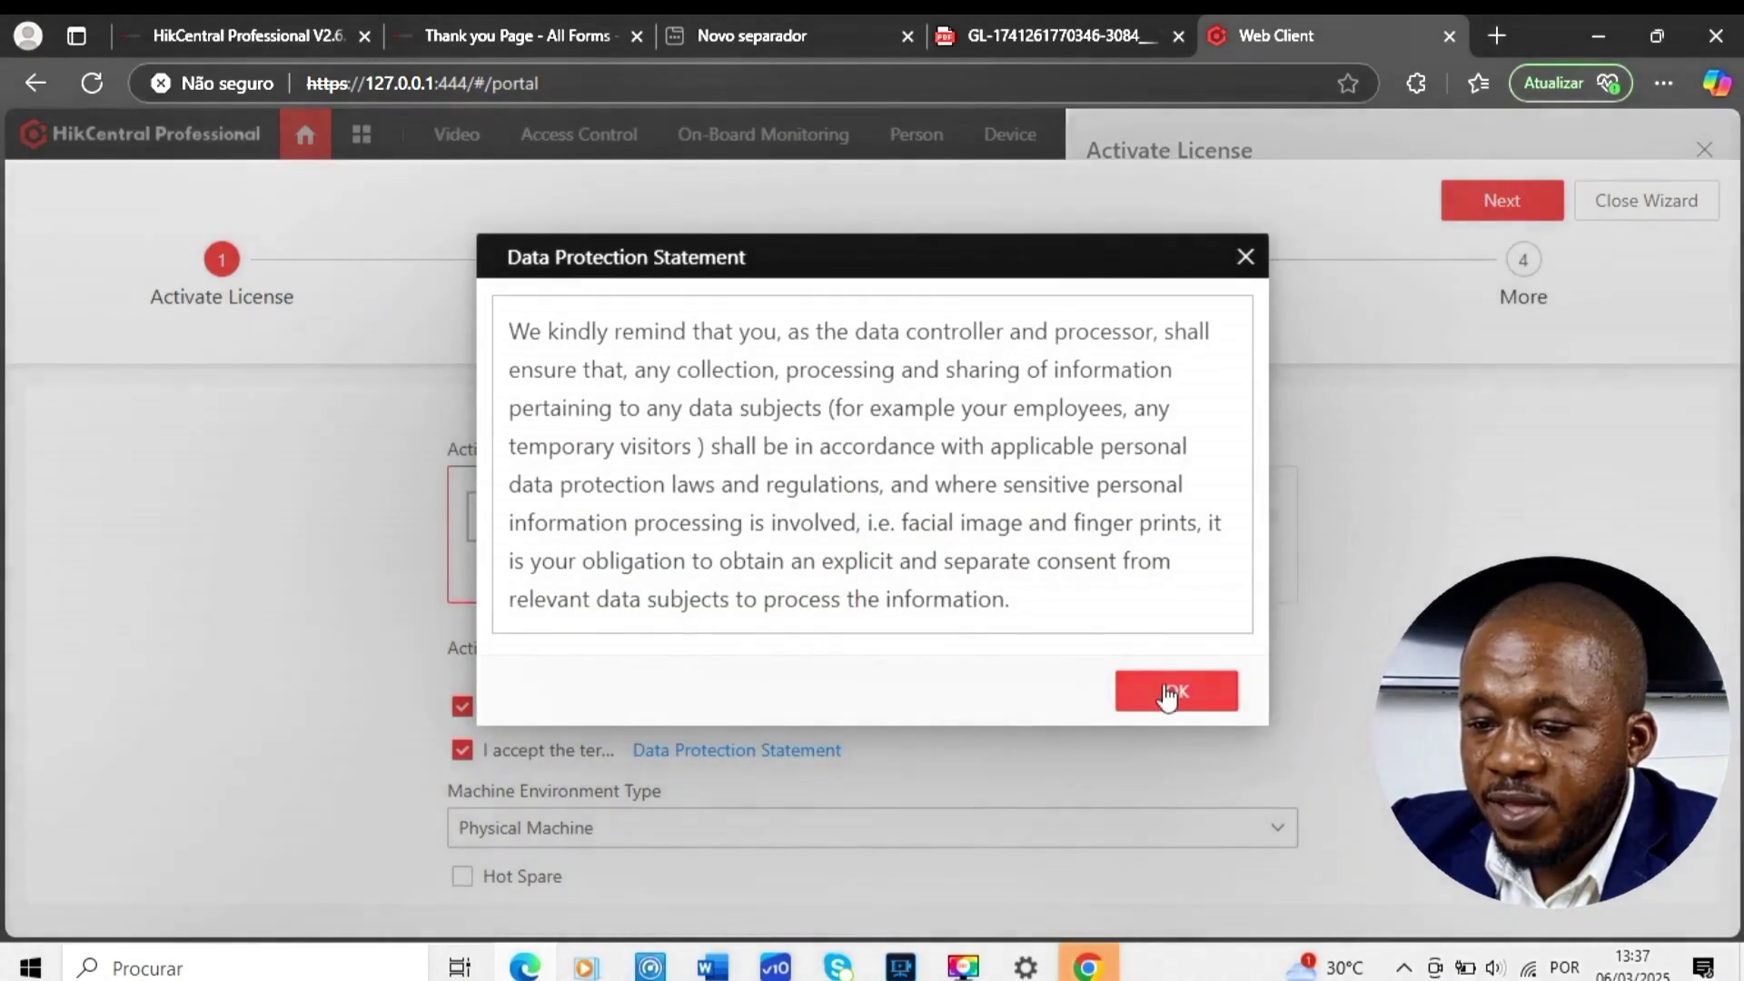
click(1176, 690)
Keep Physical Machine as the machine environment type
scroll(908, 754, down, 1)
click(965, 738)
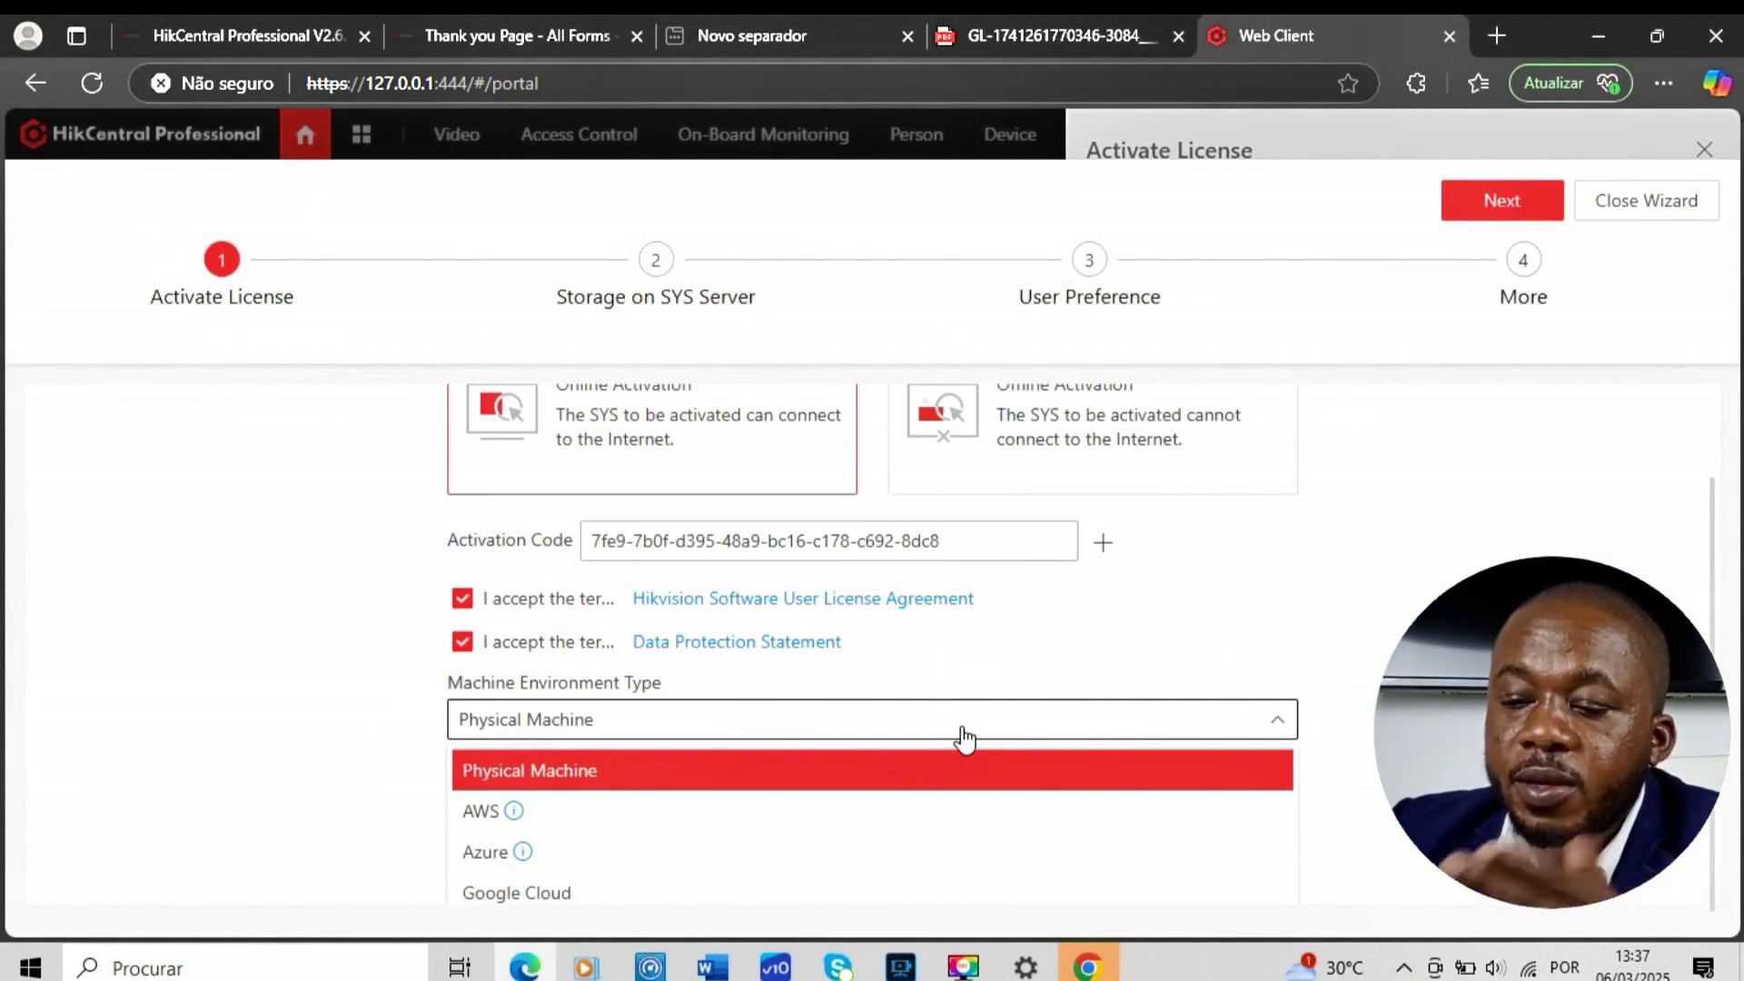
click(615, 772)
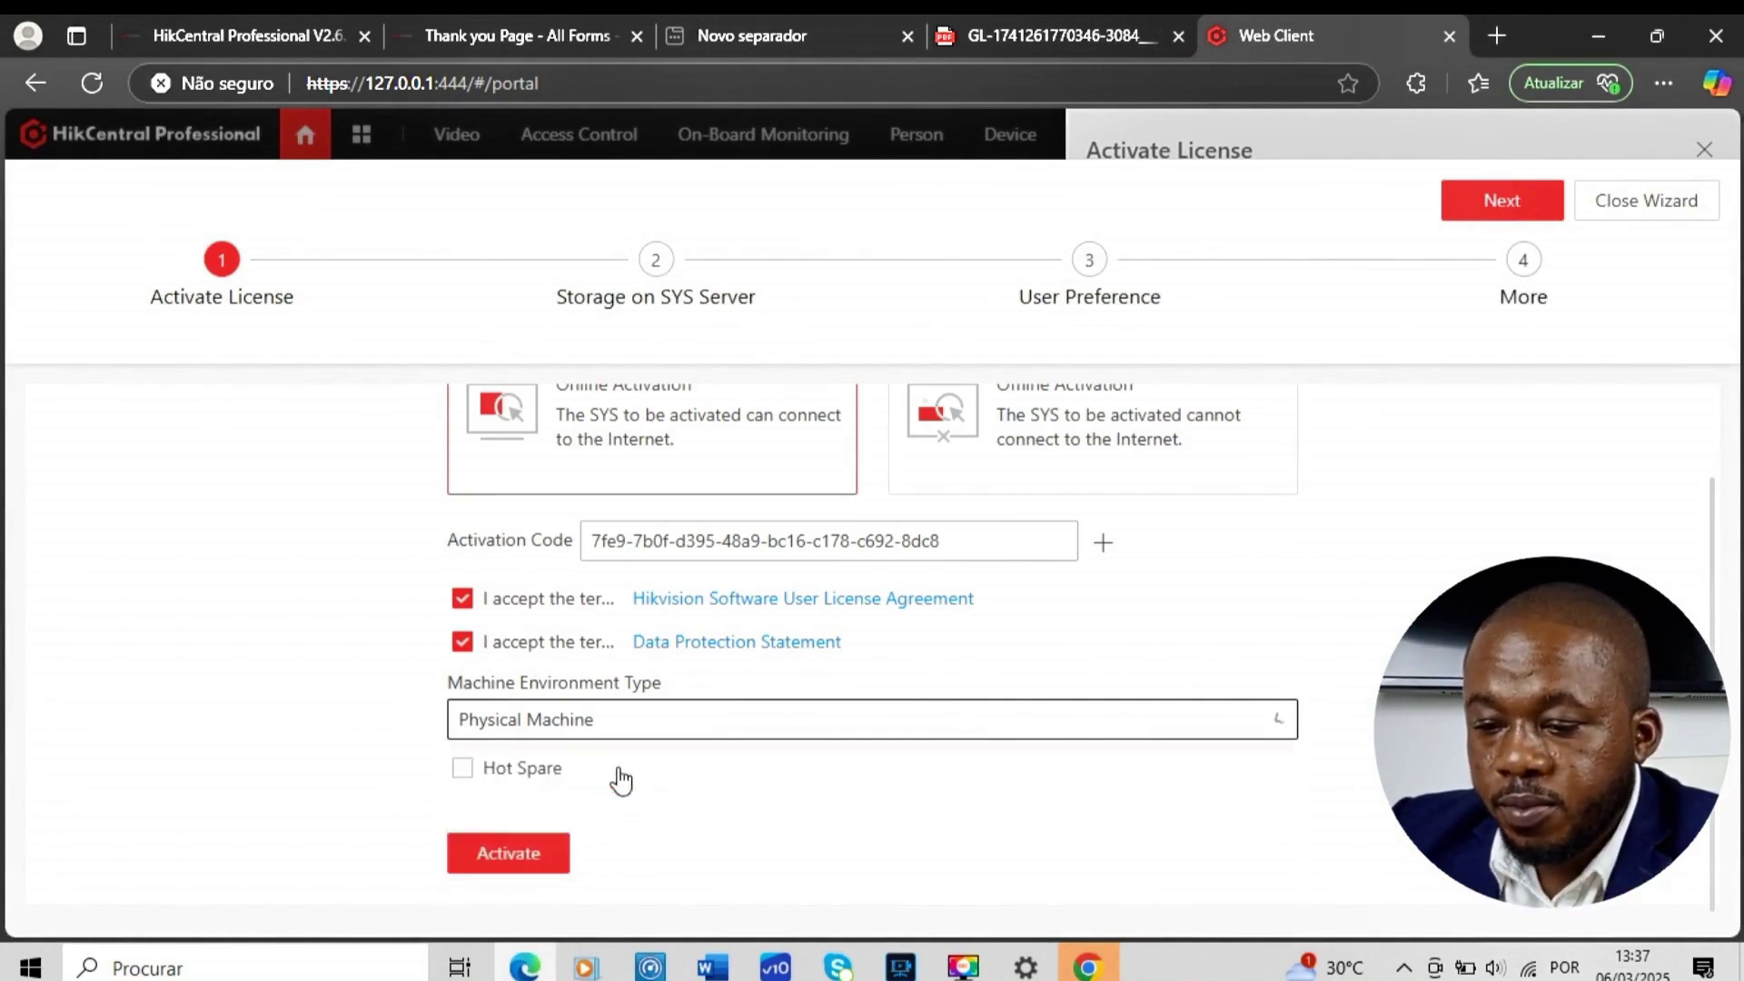
Activate the license online and scroll through licensed items like 32 cameras and 100000 persons
click(529, 861)
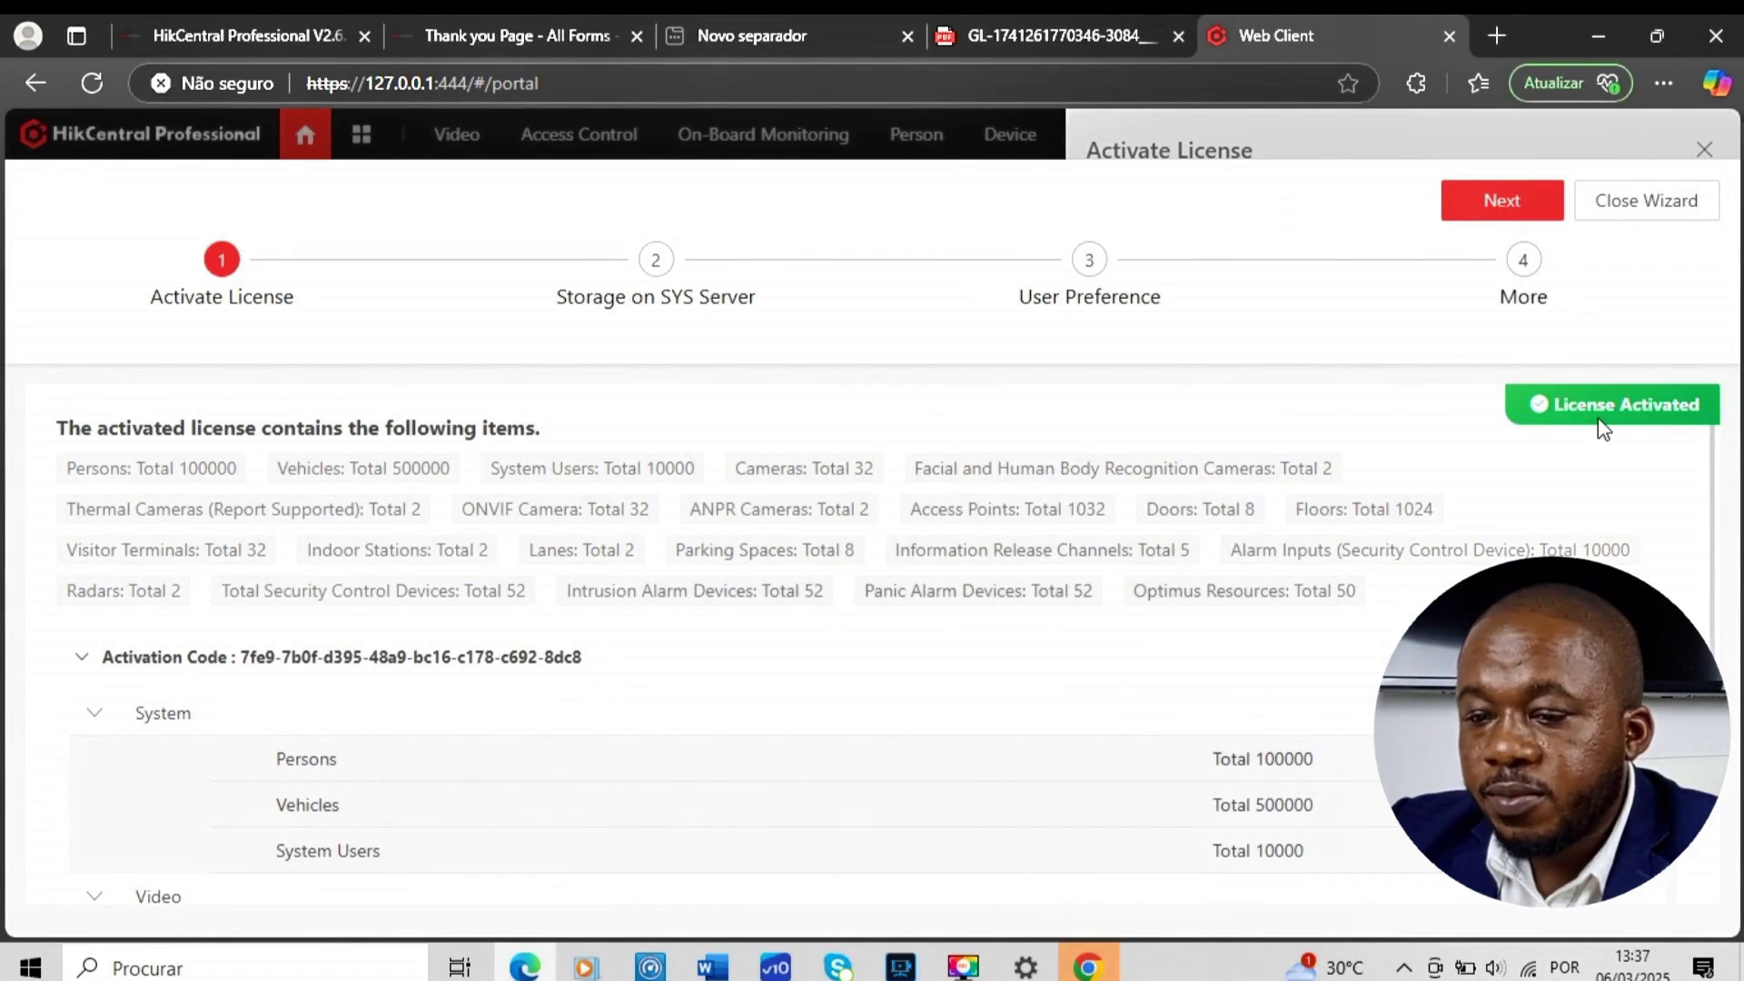
scroll(145, 624, down, 2)
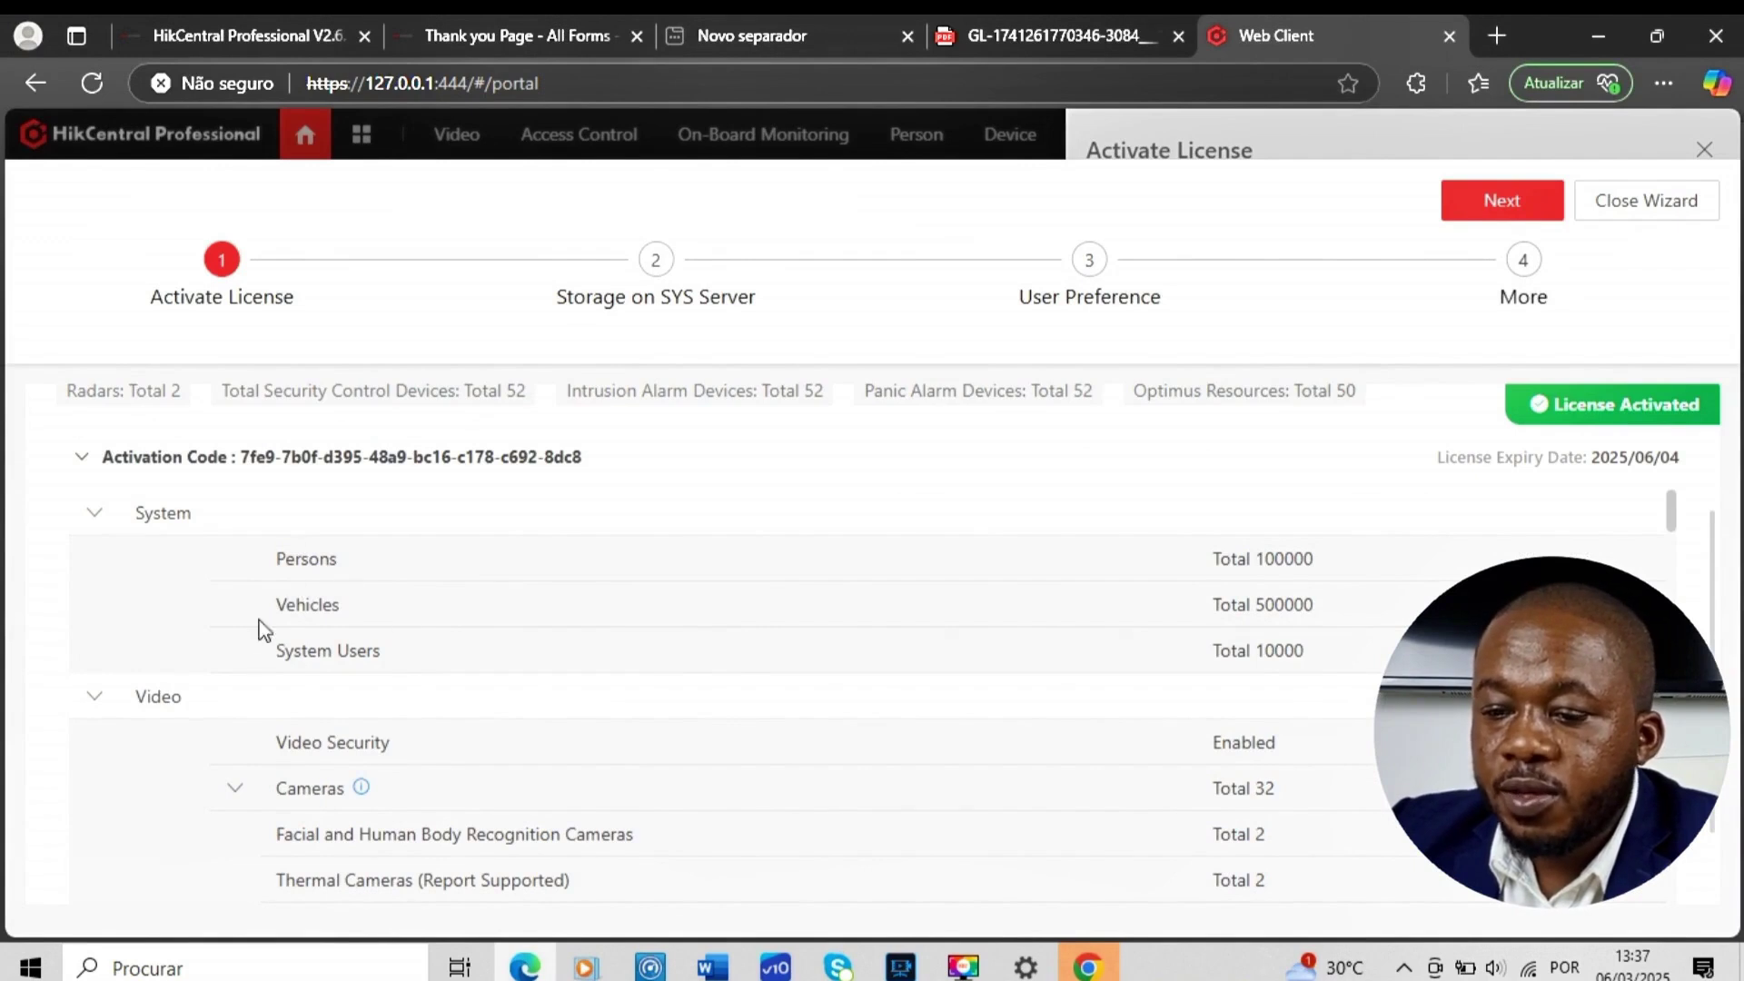
scroll(382, 663, down, 3)
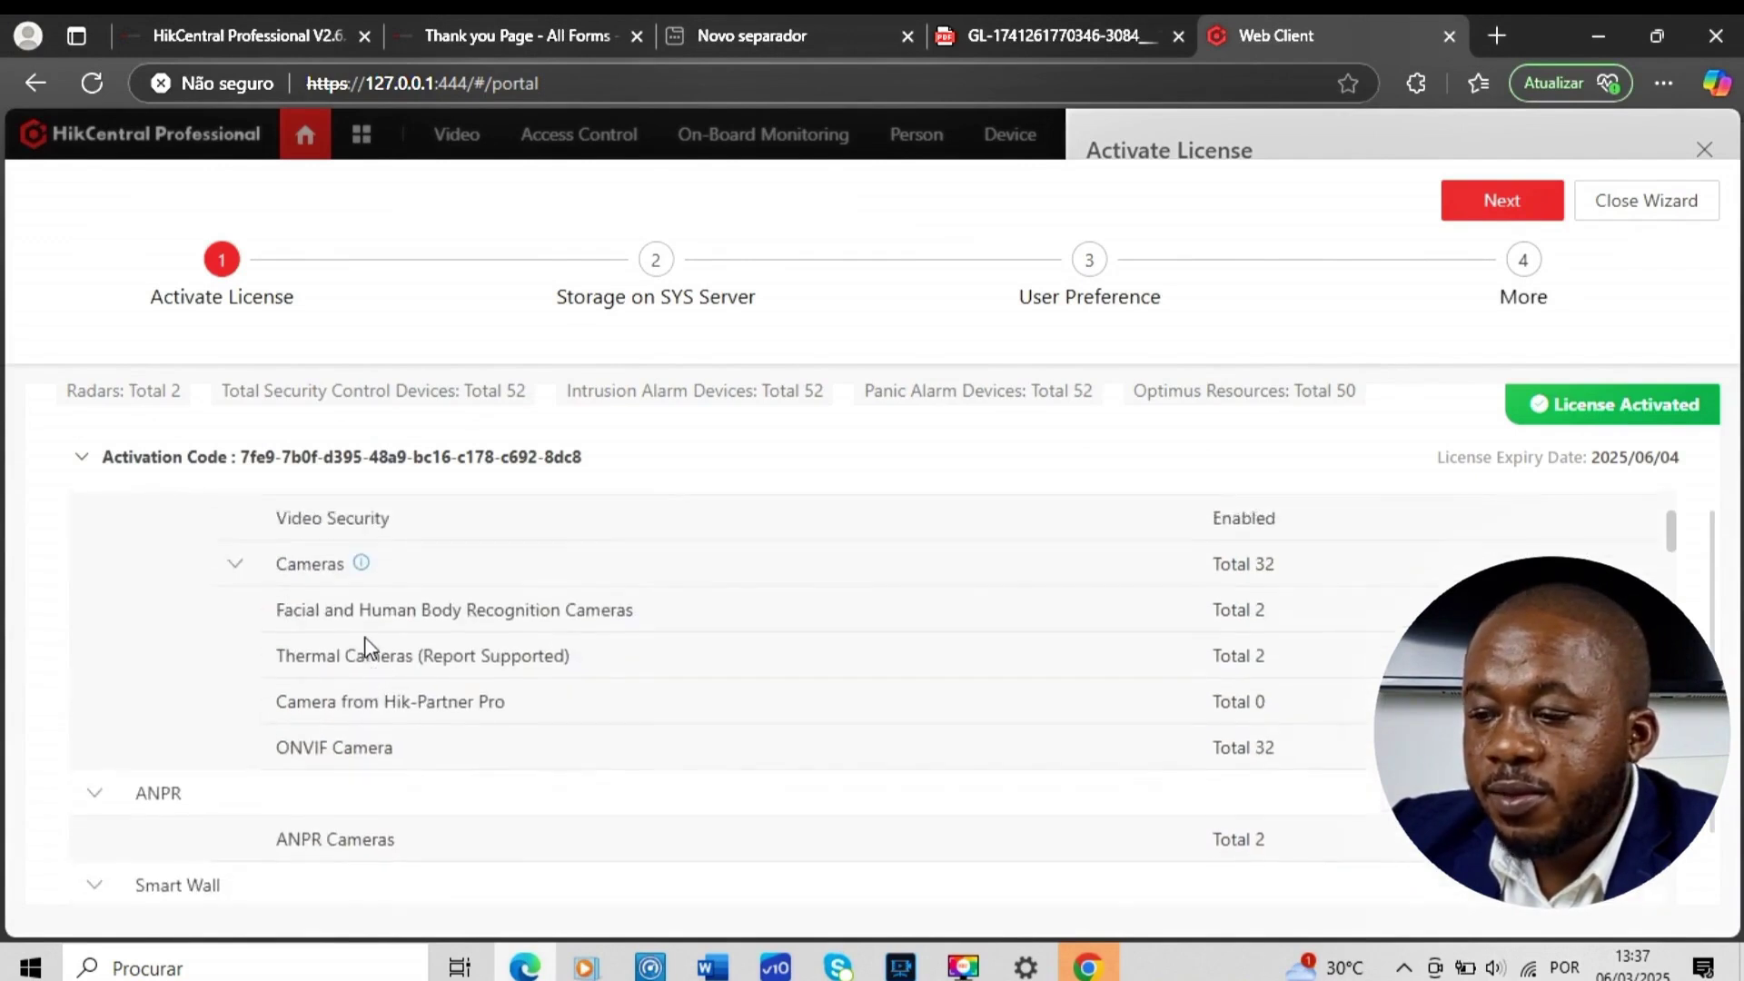
scroll(690, 749, down, 2)
scroll(927, 735, down, 3)
scroll(959, 740, down, 2)
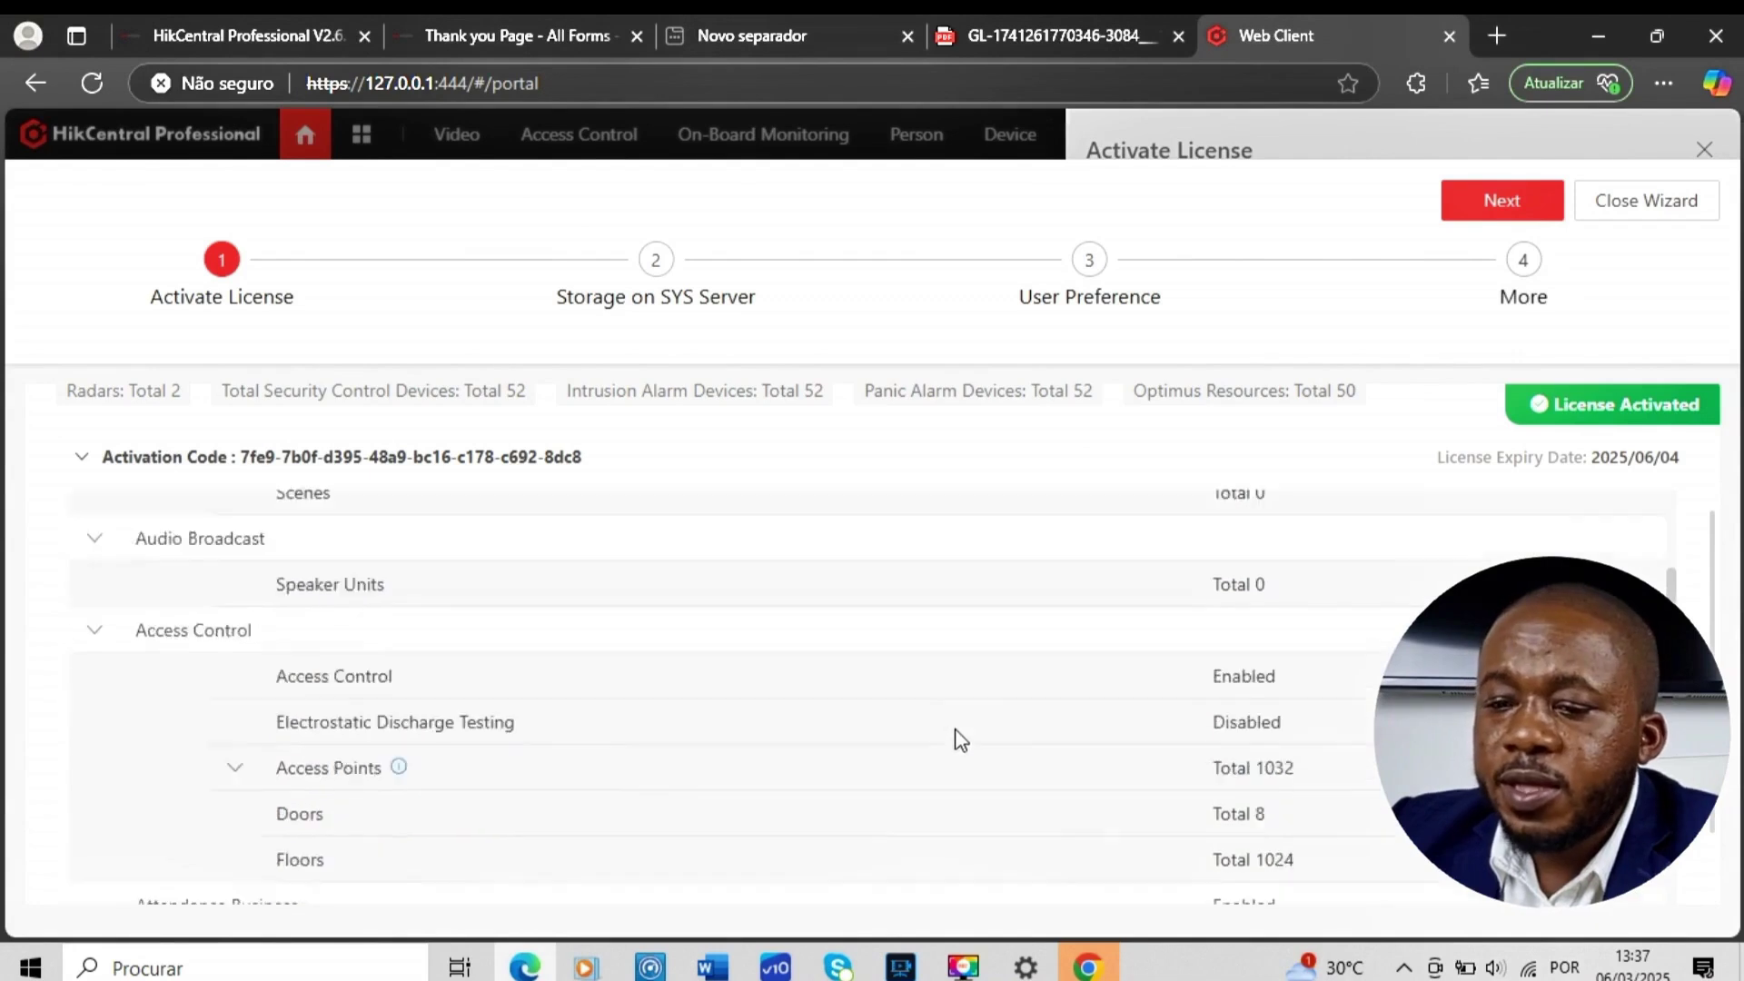
scroll(961, 742, down, 3)
scroll(959, 749, up, 5)
scroll(961, 750, up, 4)
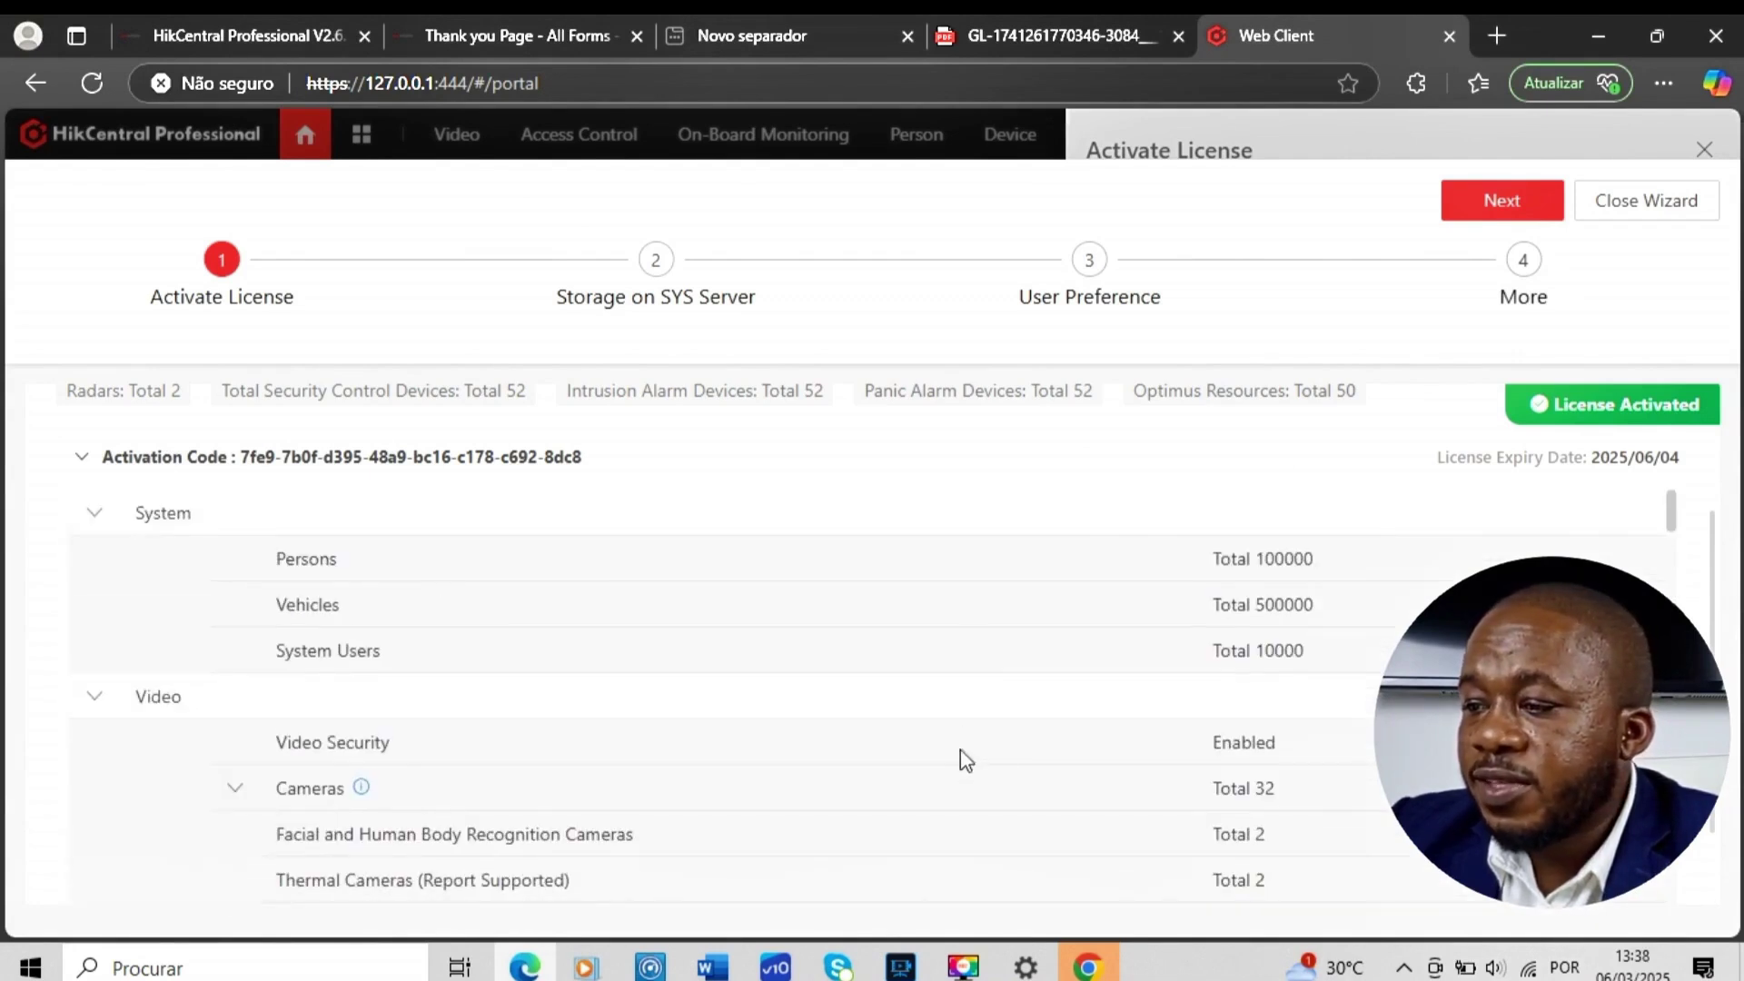
Save the default Storage on SYS Server and User Preference settings, reaching wizard step 4 More
click(1509, 218)
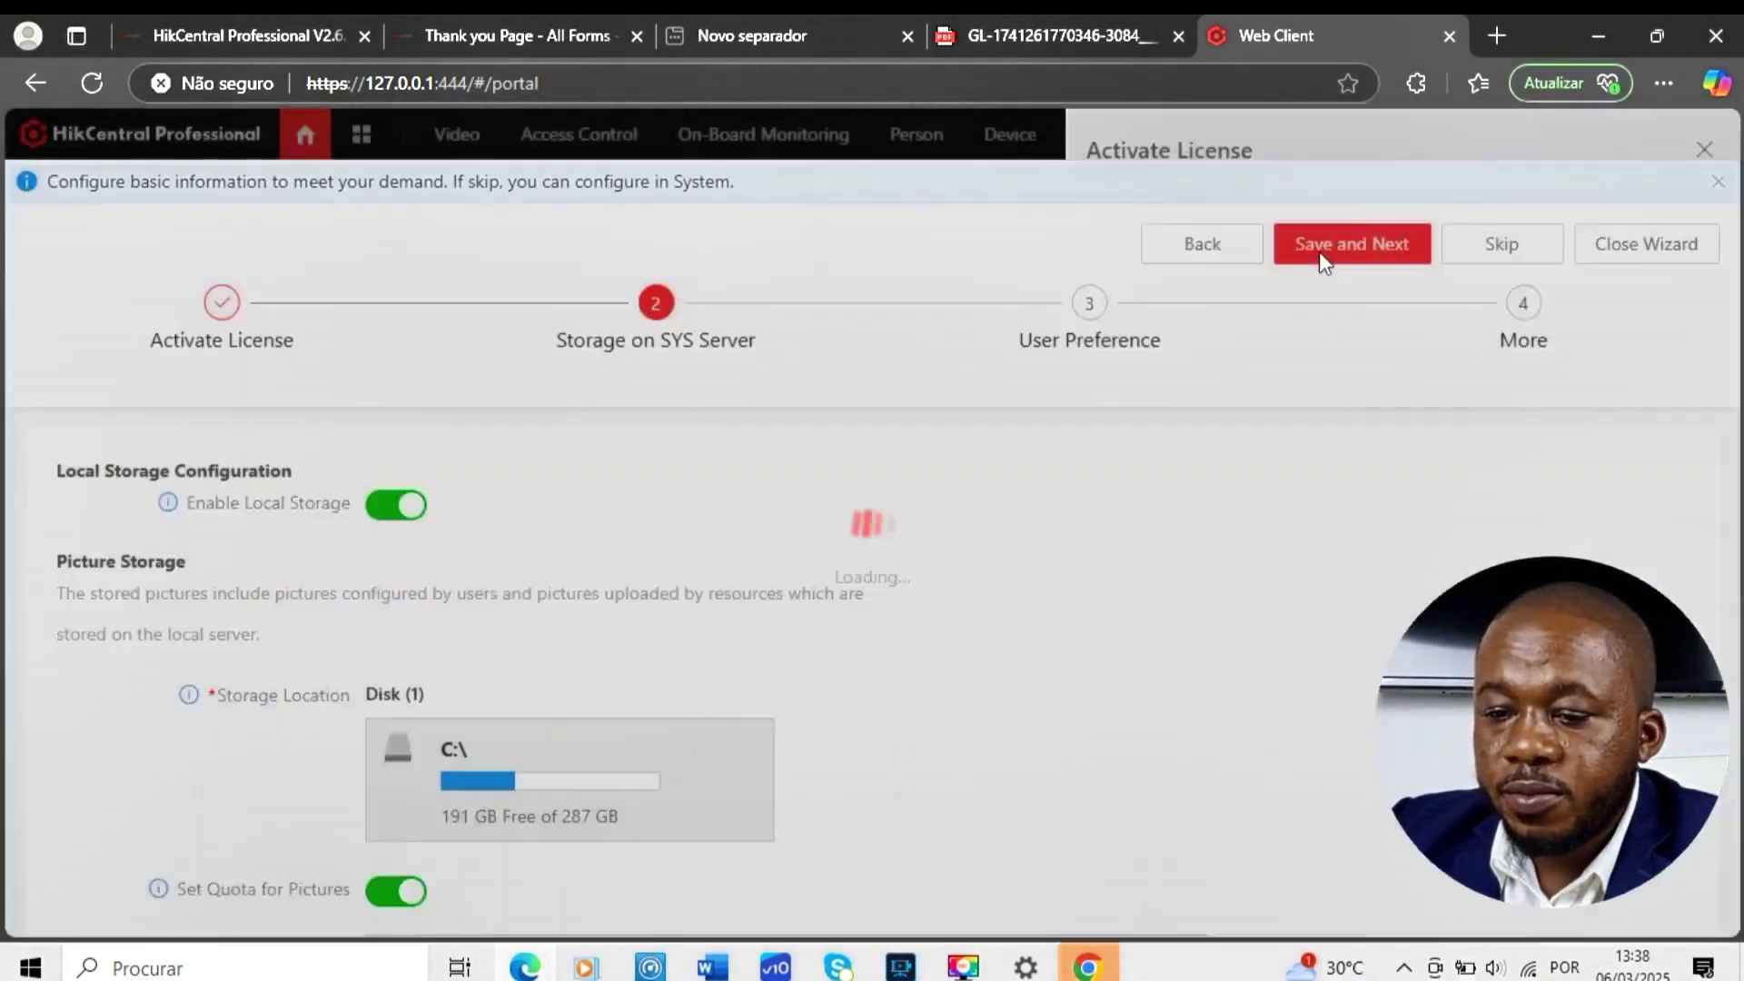
scroll(652, 672, down, 4)
scroll(652, 669, up, 3)
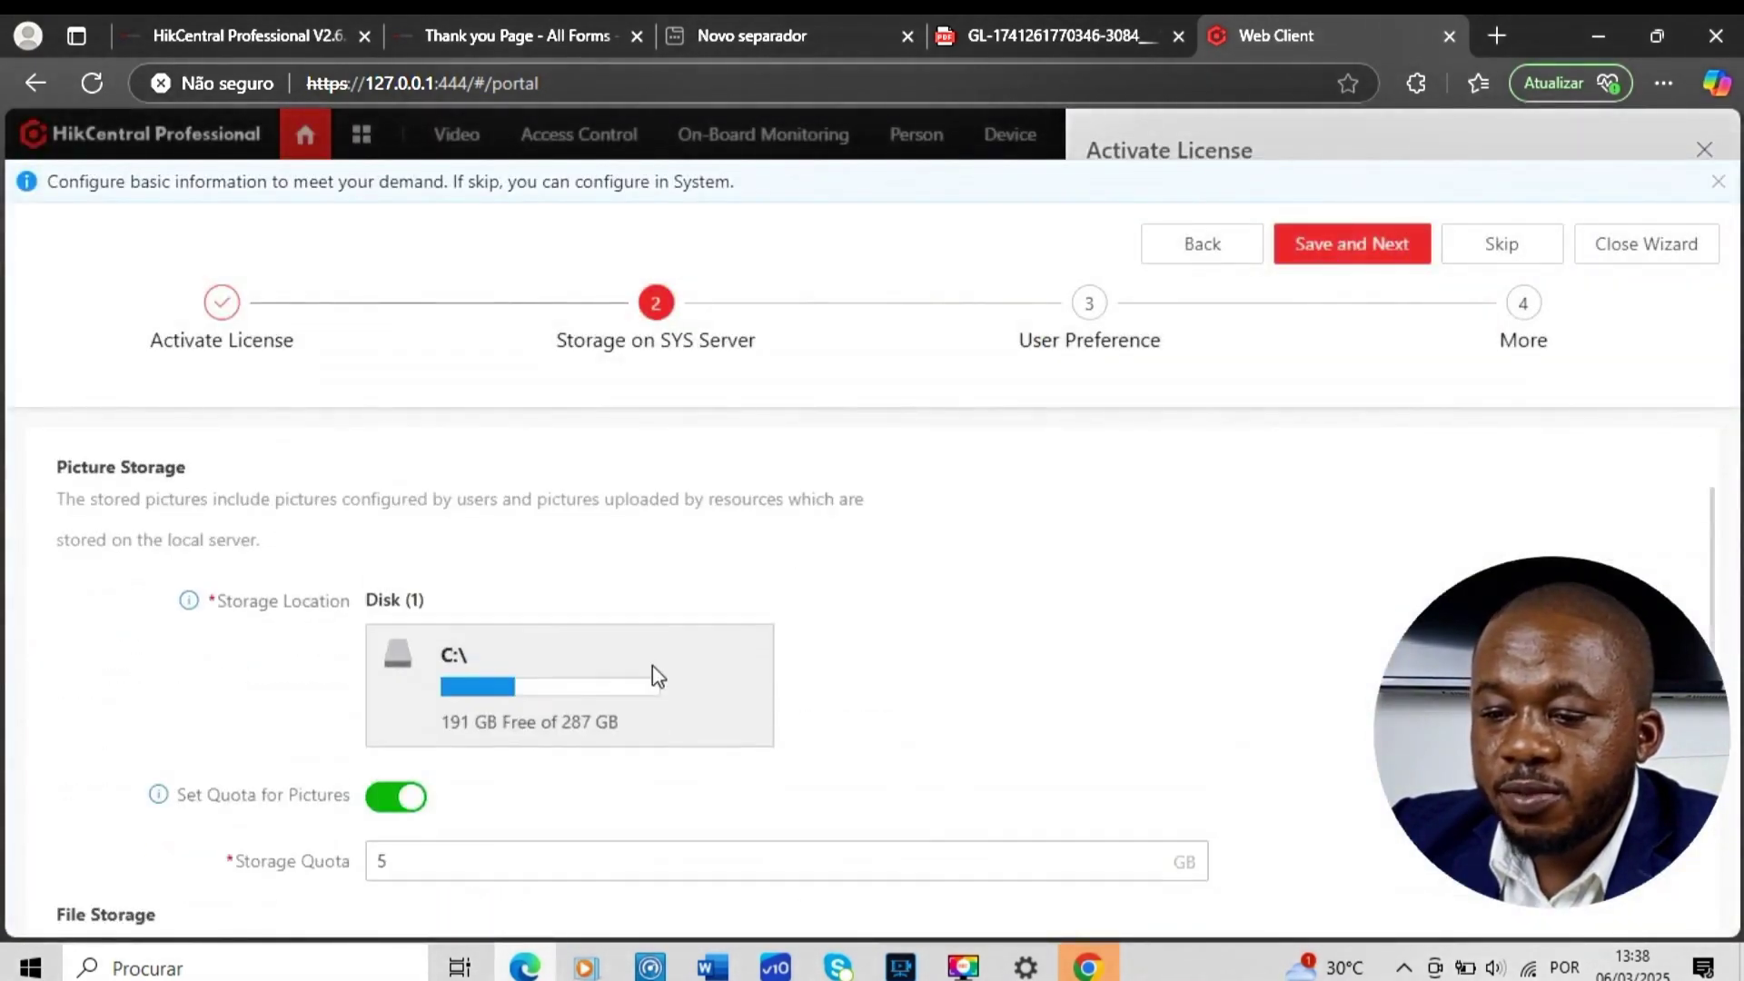
scroll(652, 665, up, 1)
scroll(654, 672, down, 3)
scroll(668, 671, down, 1)
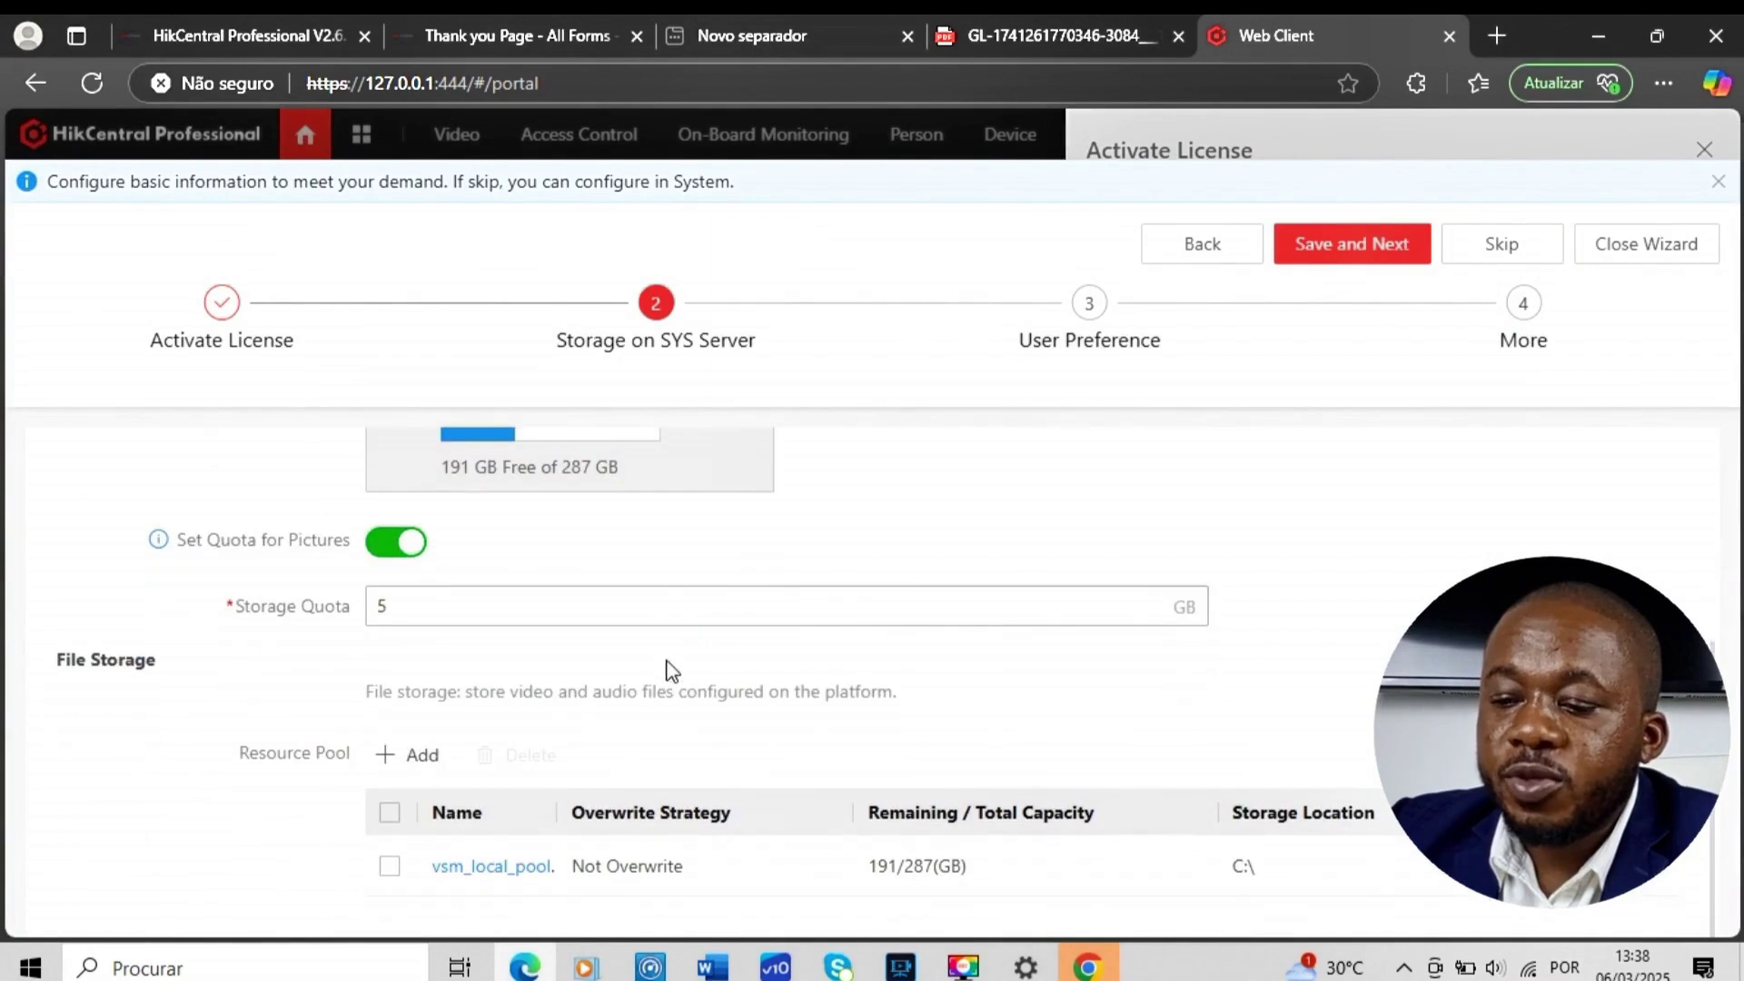
scroll(670, 687, up, 4)
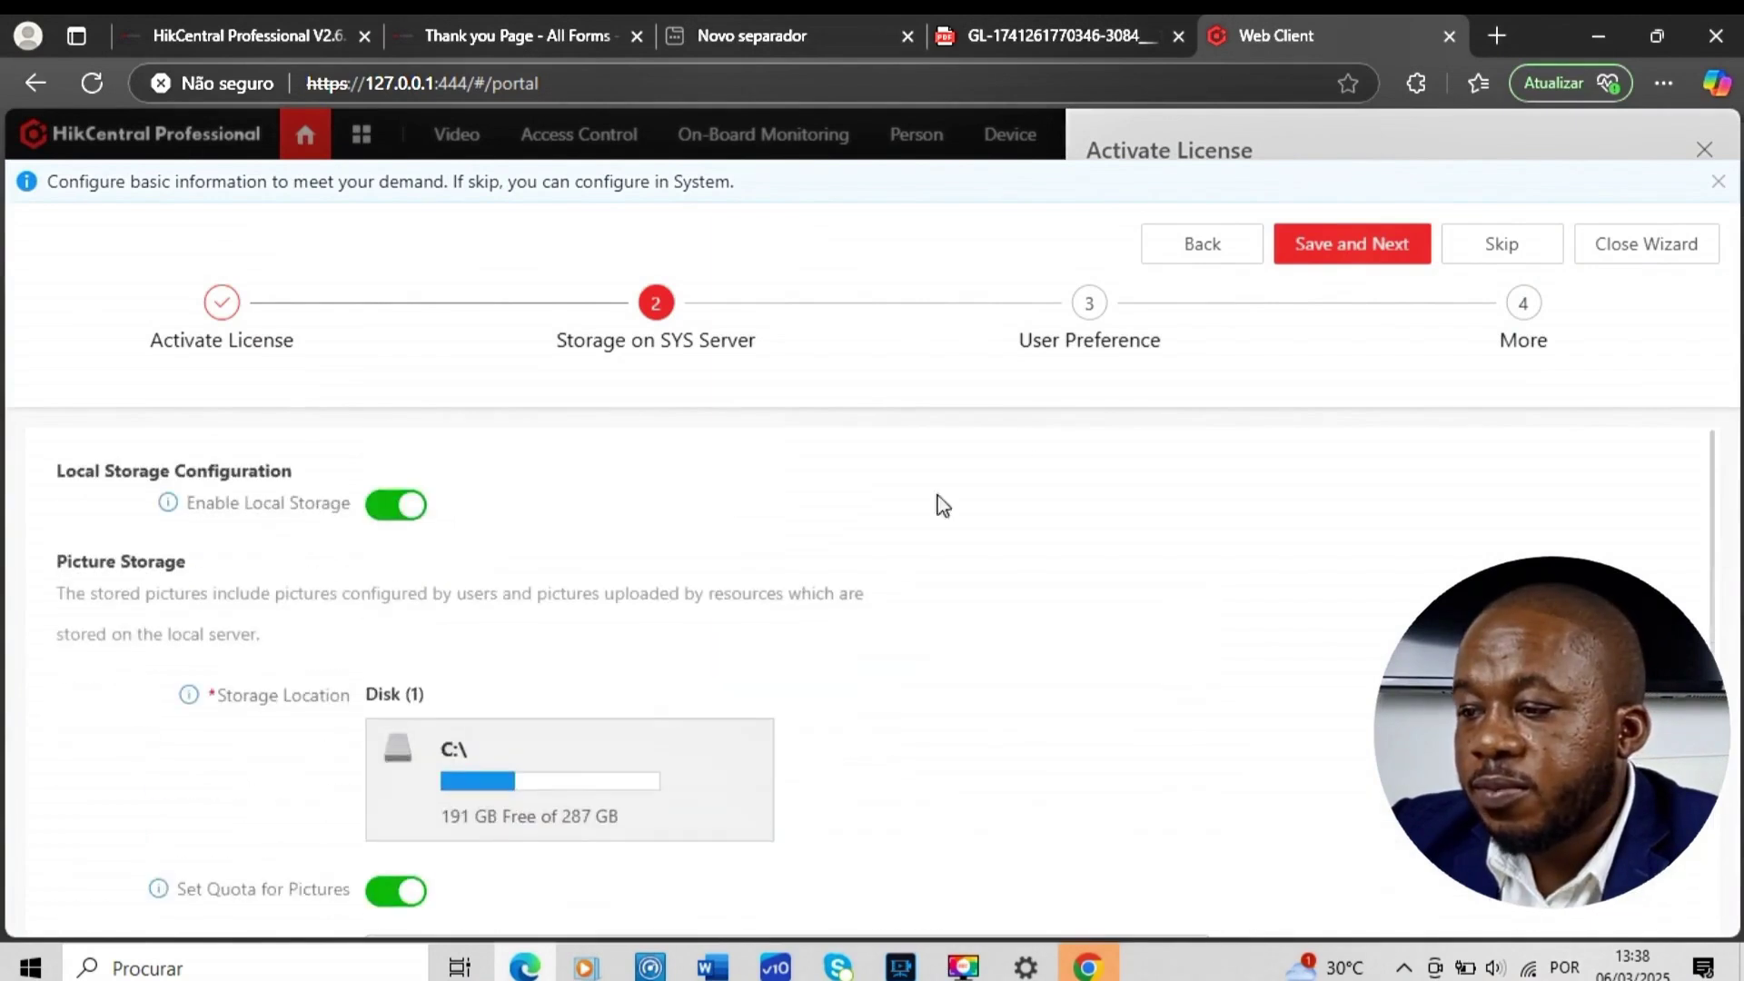
click(1357, 238)
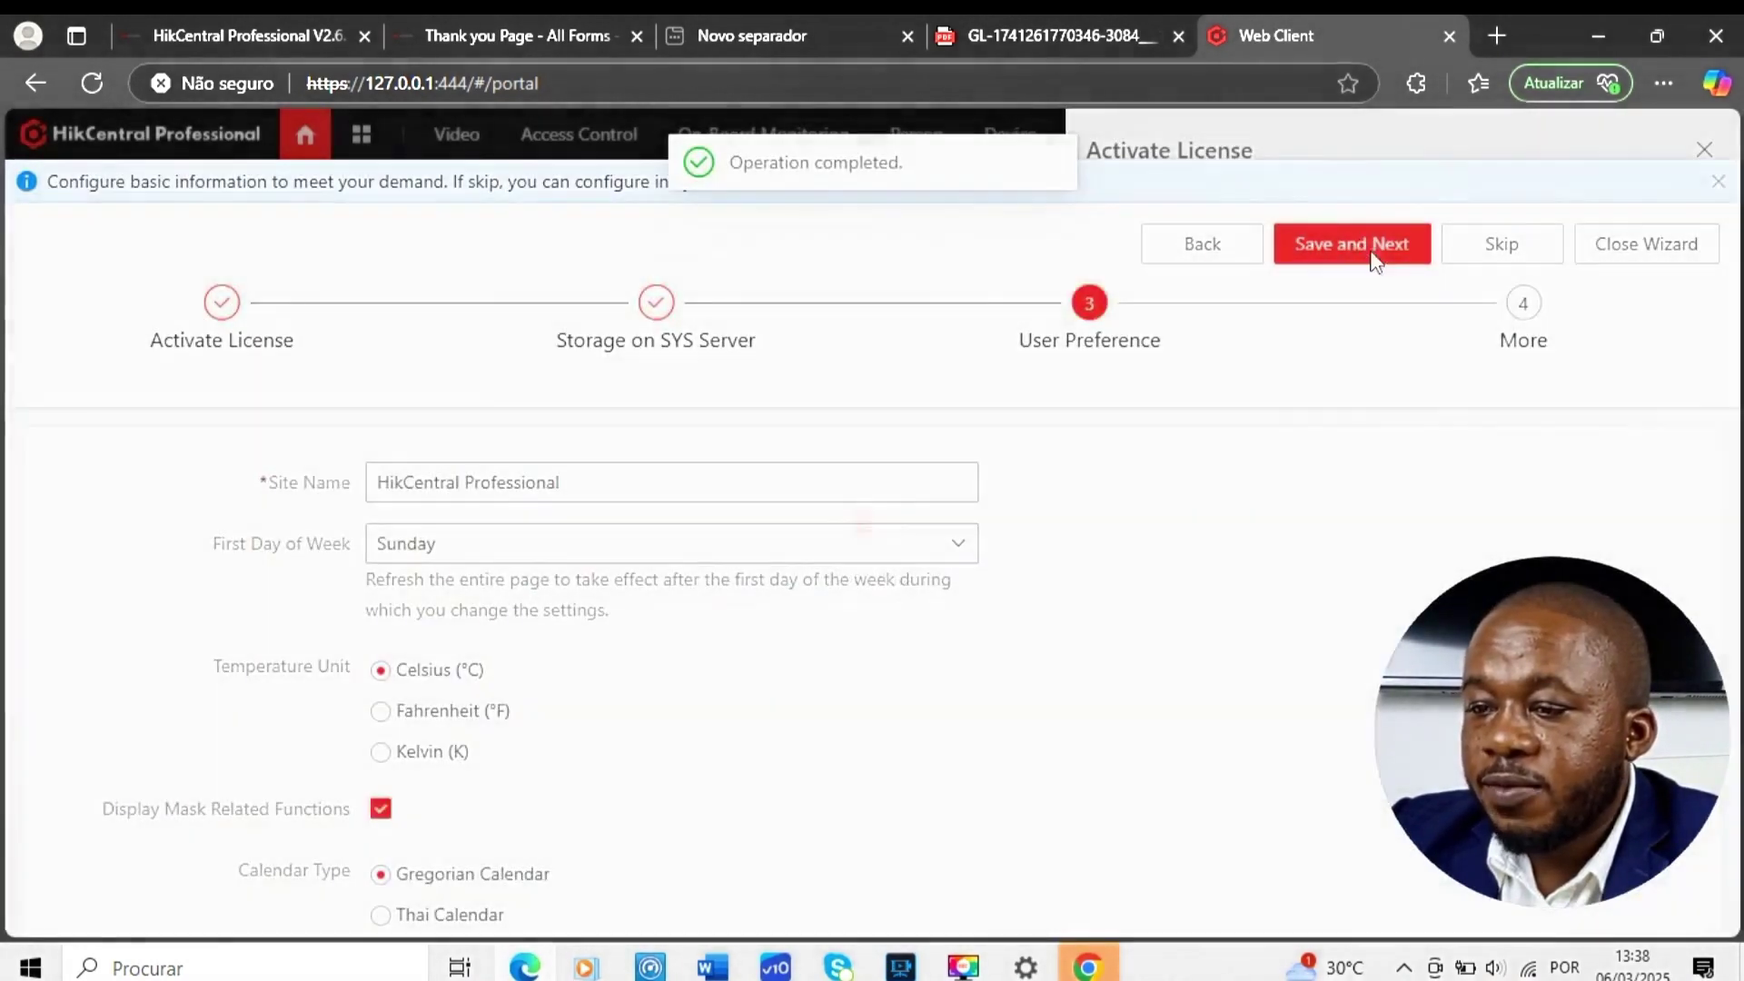
click(1370, 255)
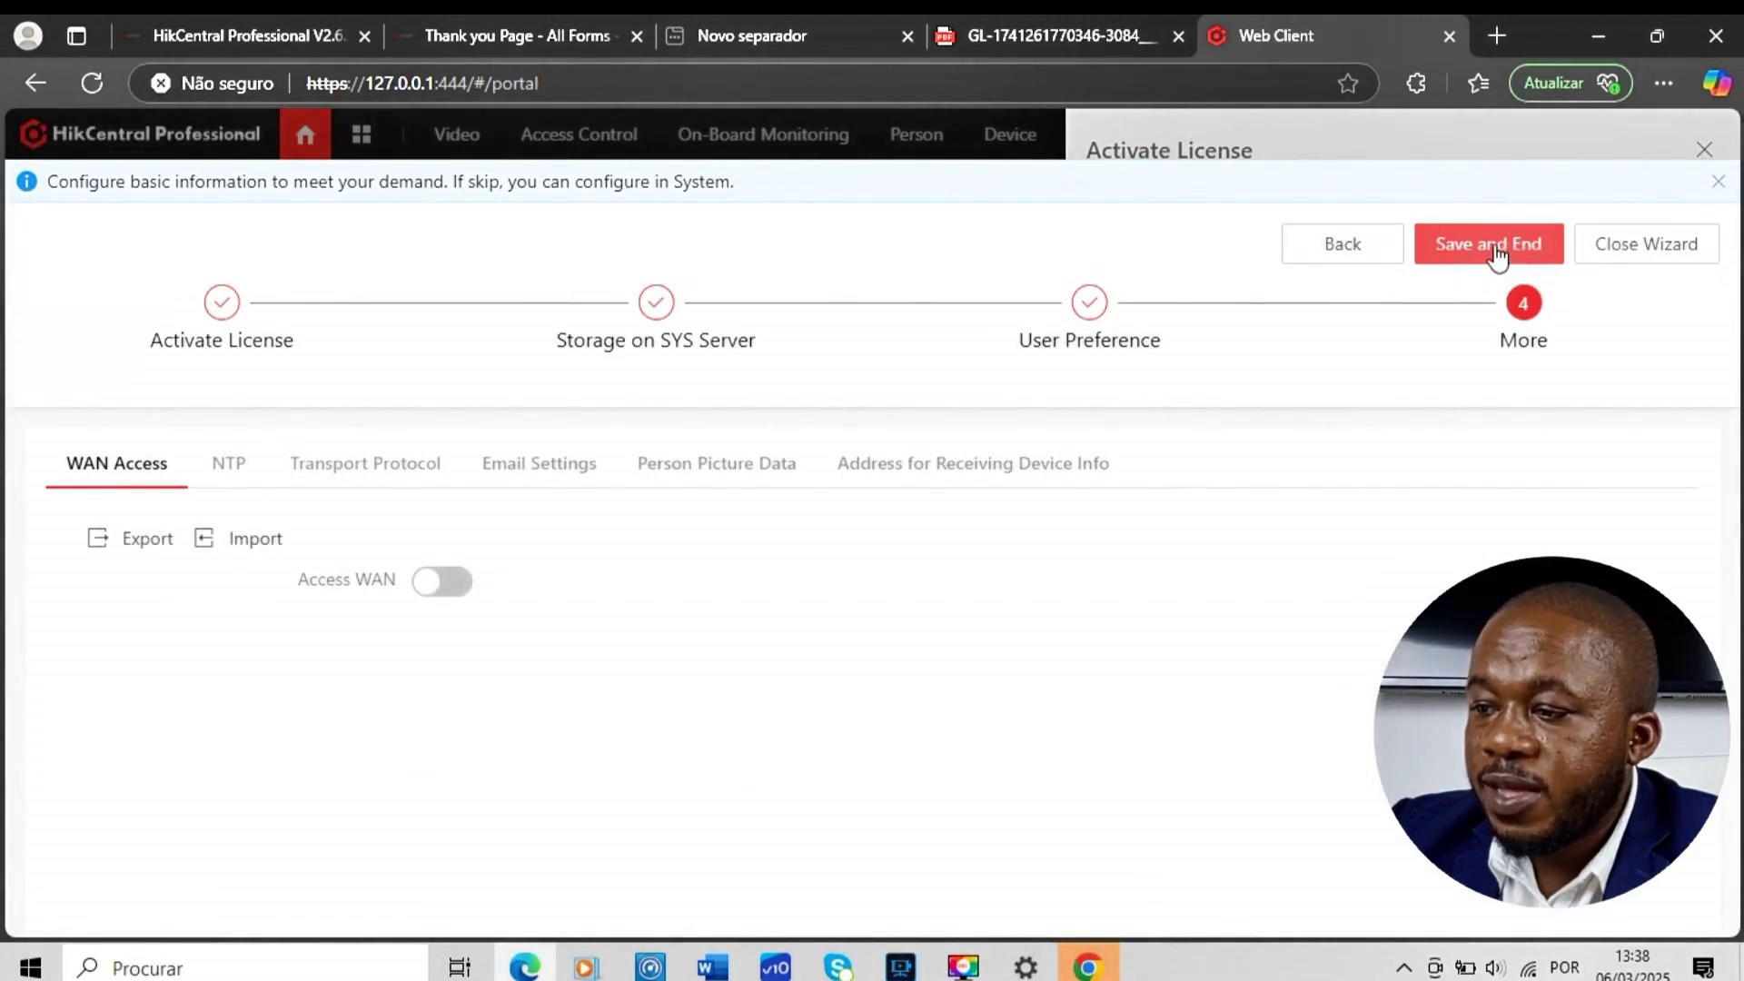
Save and end the setup wizard, then reload the Administrator home dashboard
click(1644, 255)
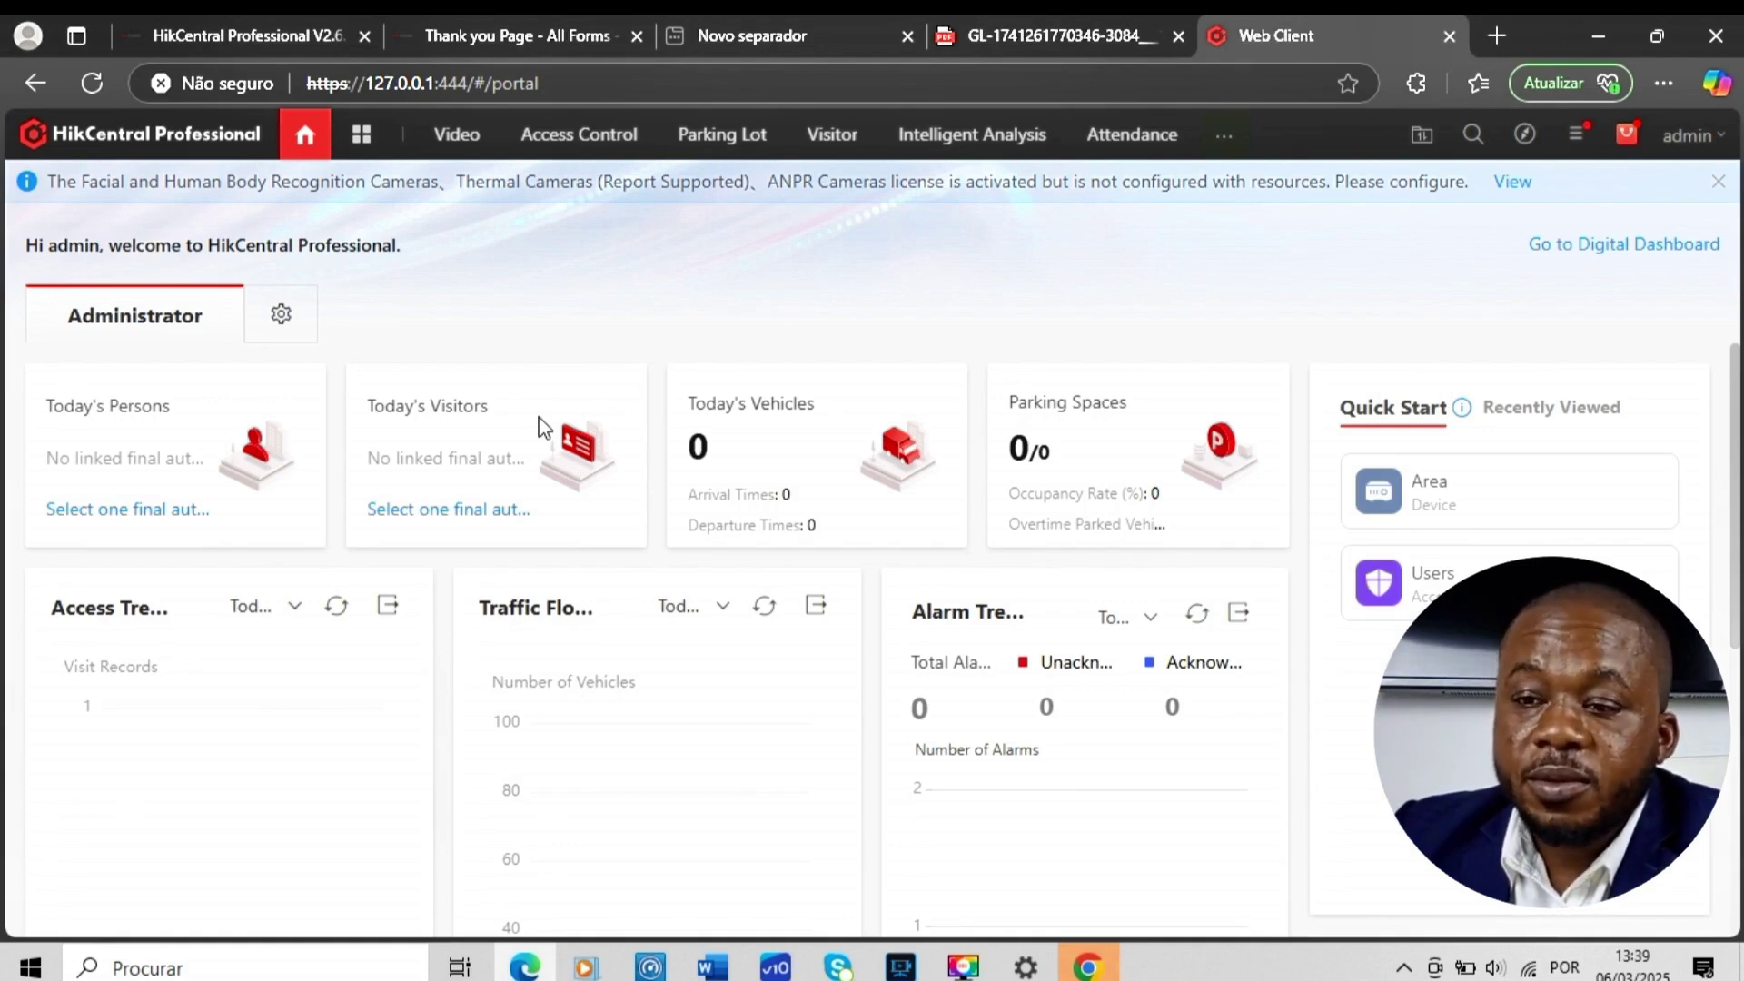
click(309, 136)
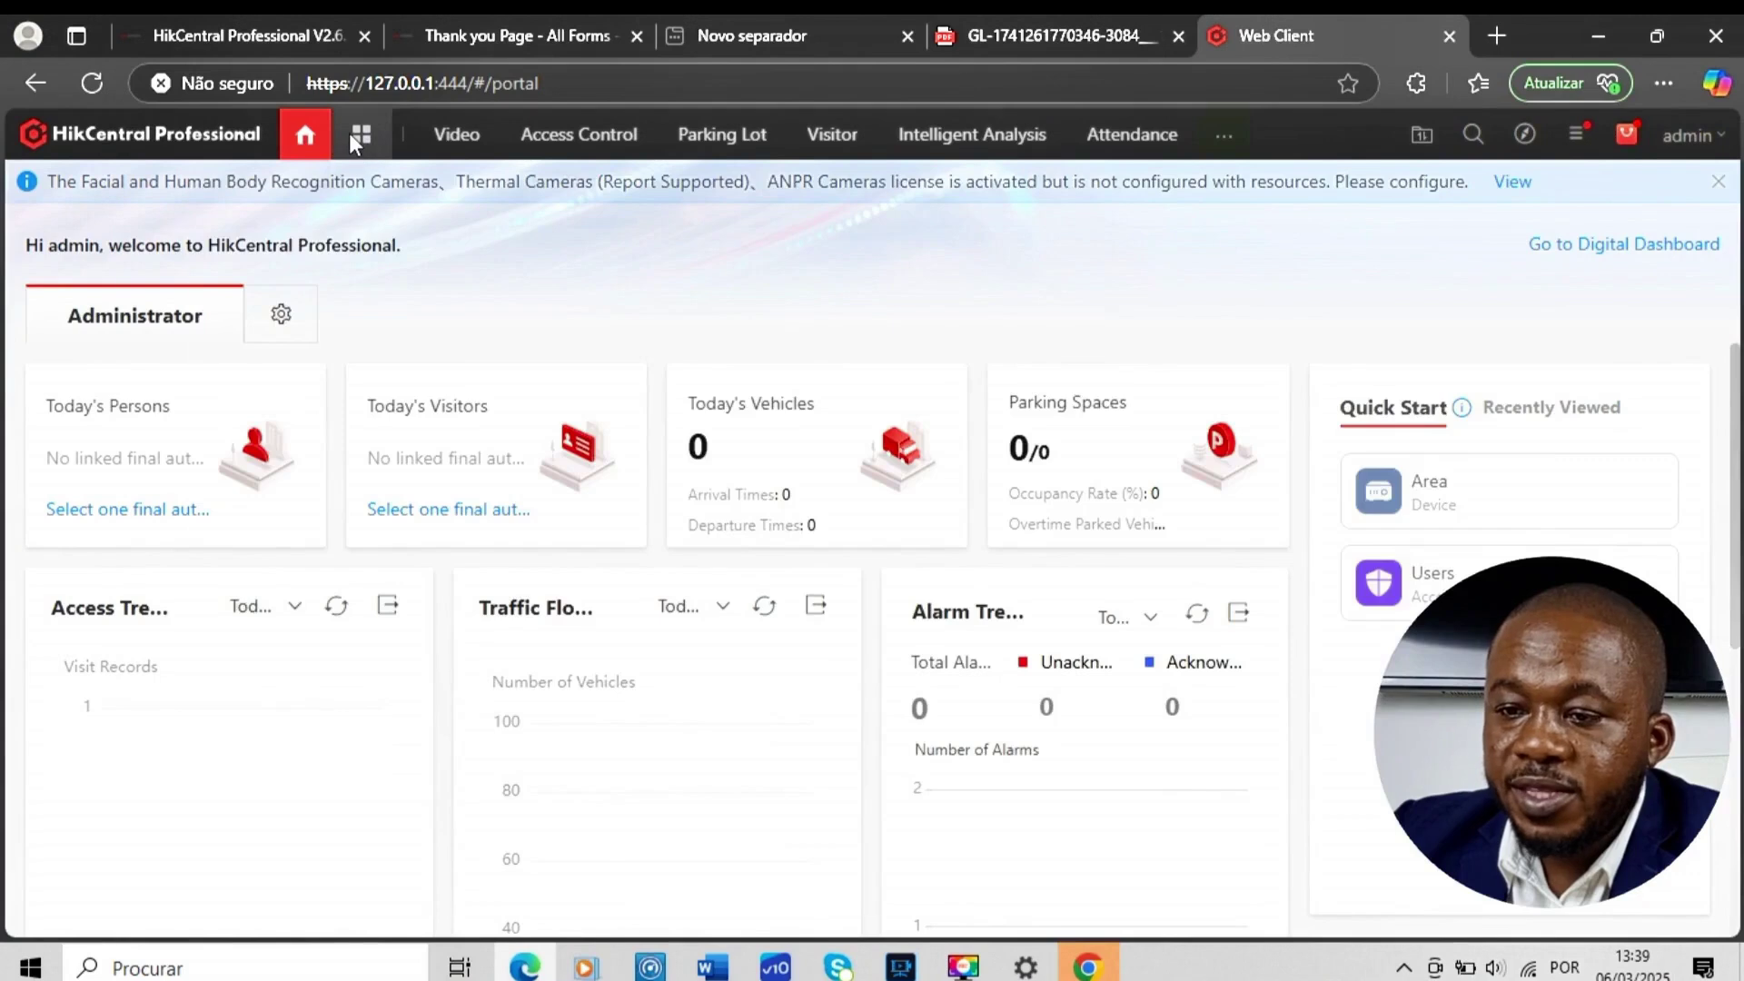
Open System under Basic Management and expand the Security group in the sidebar
click(352, 137)
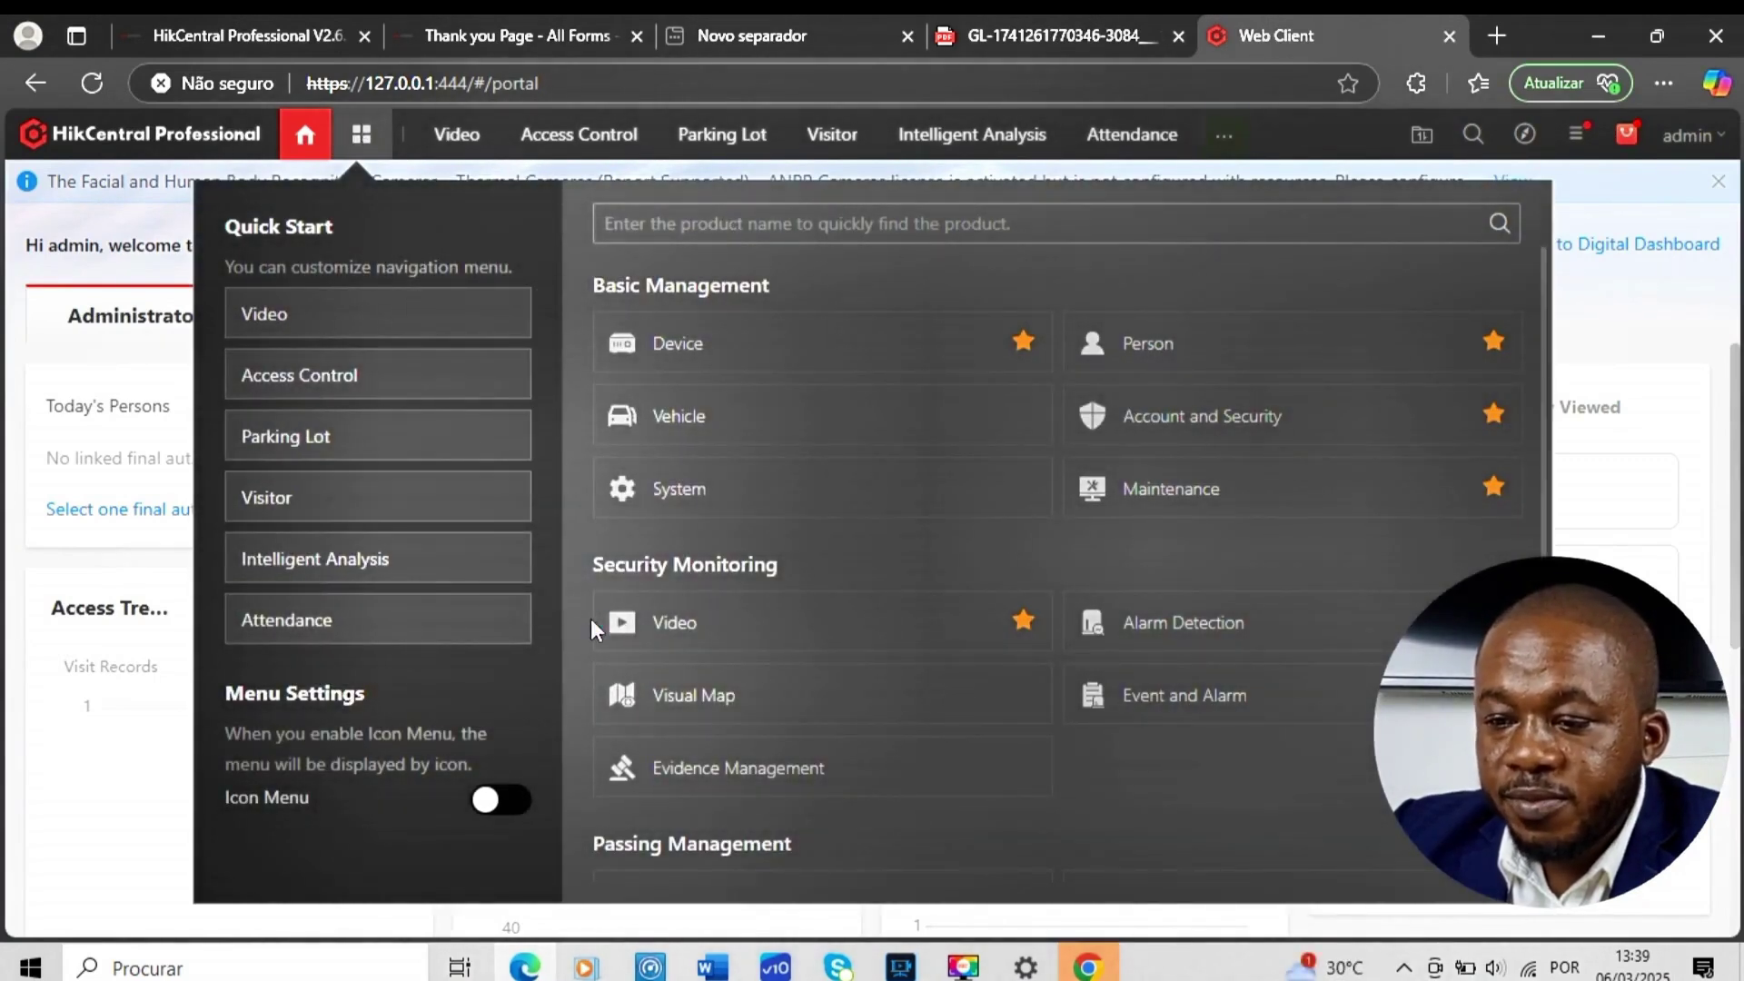
click(699, 493)
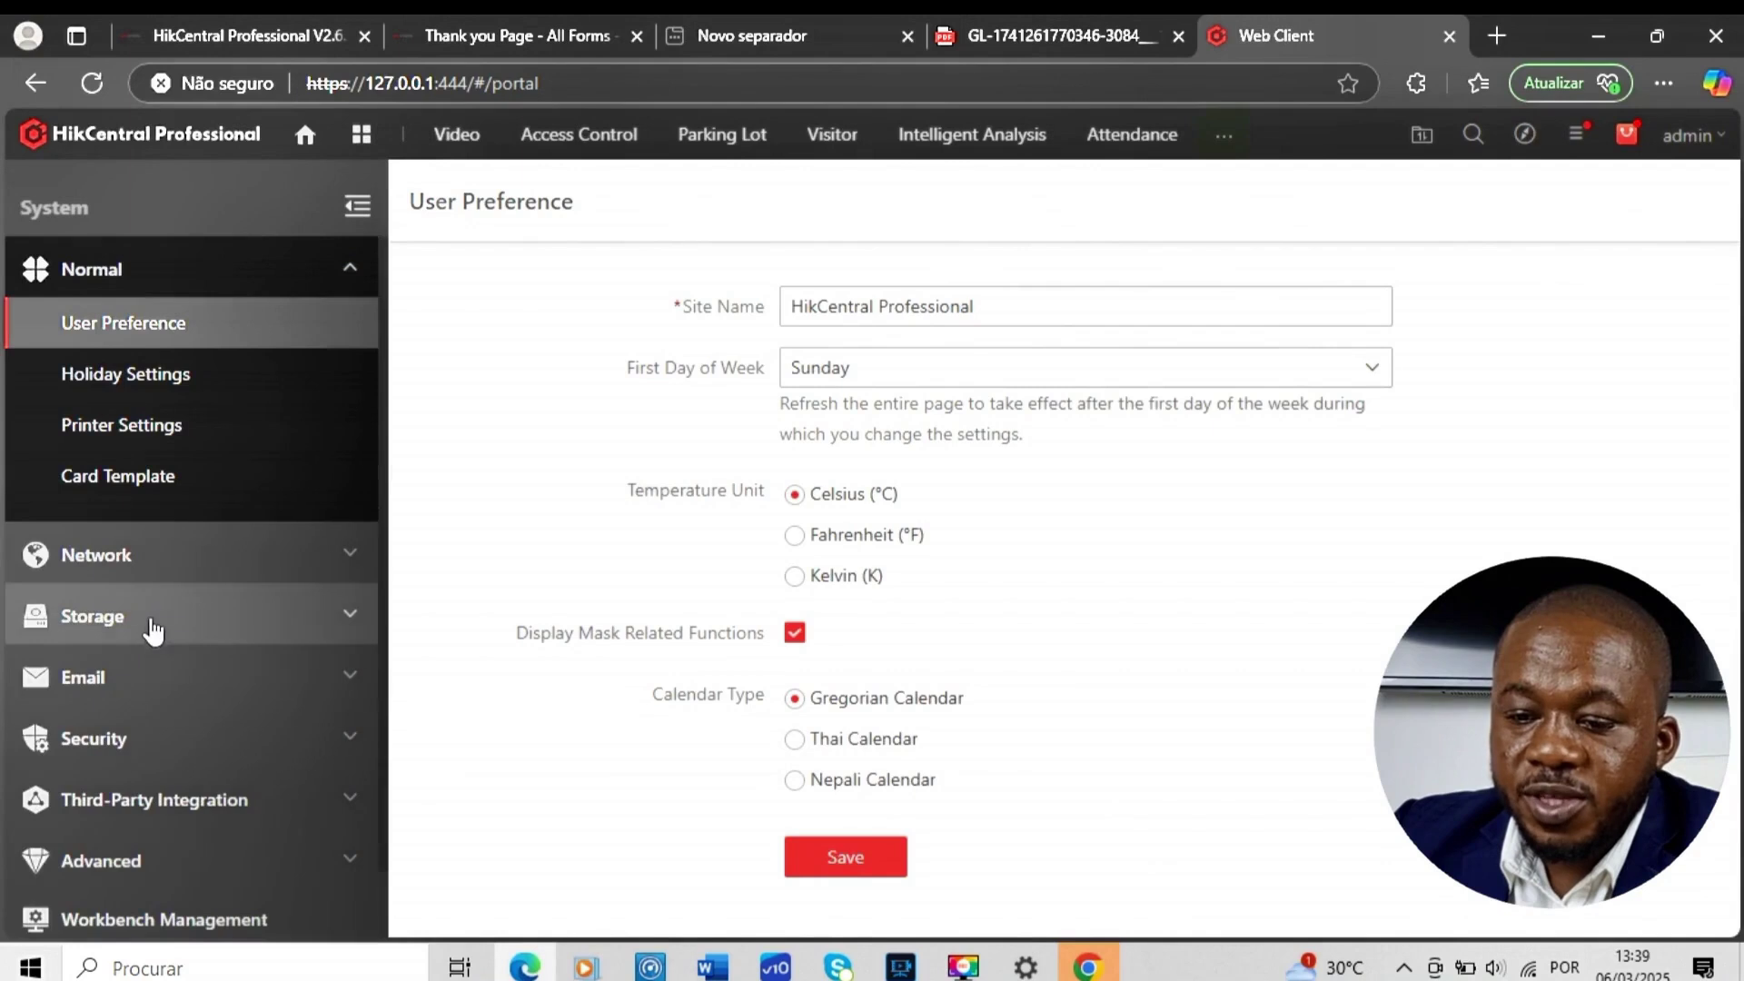
click(129, 756)
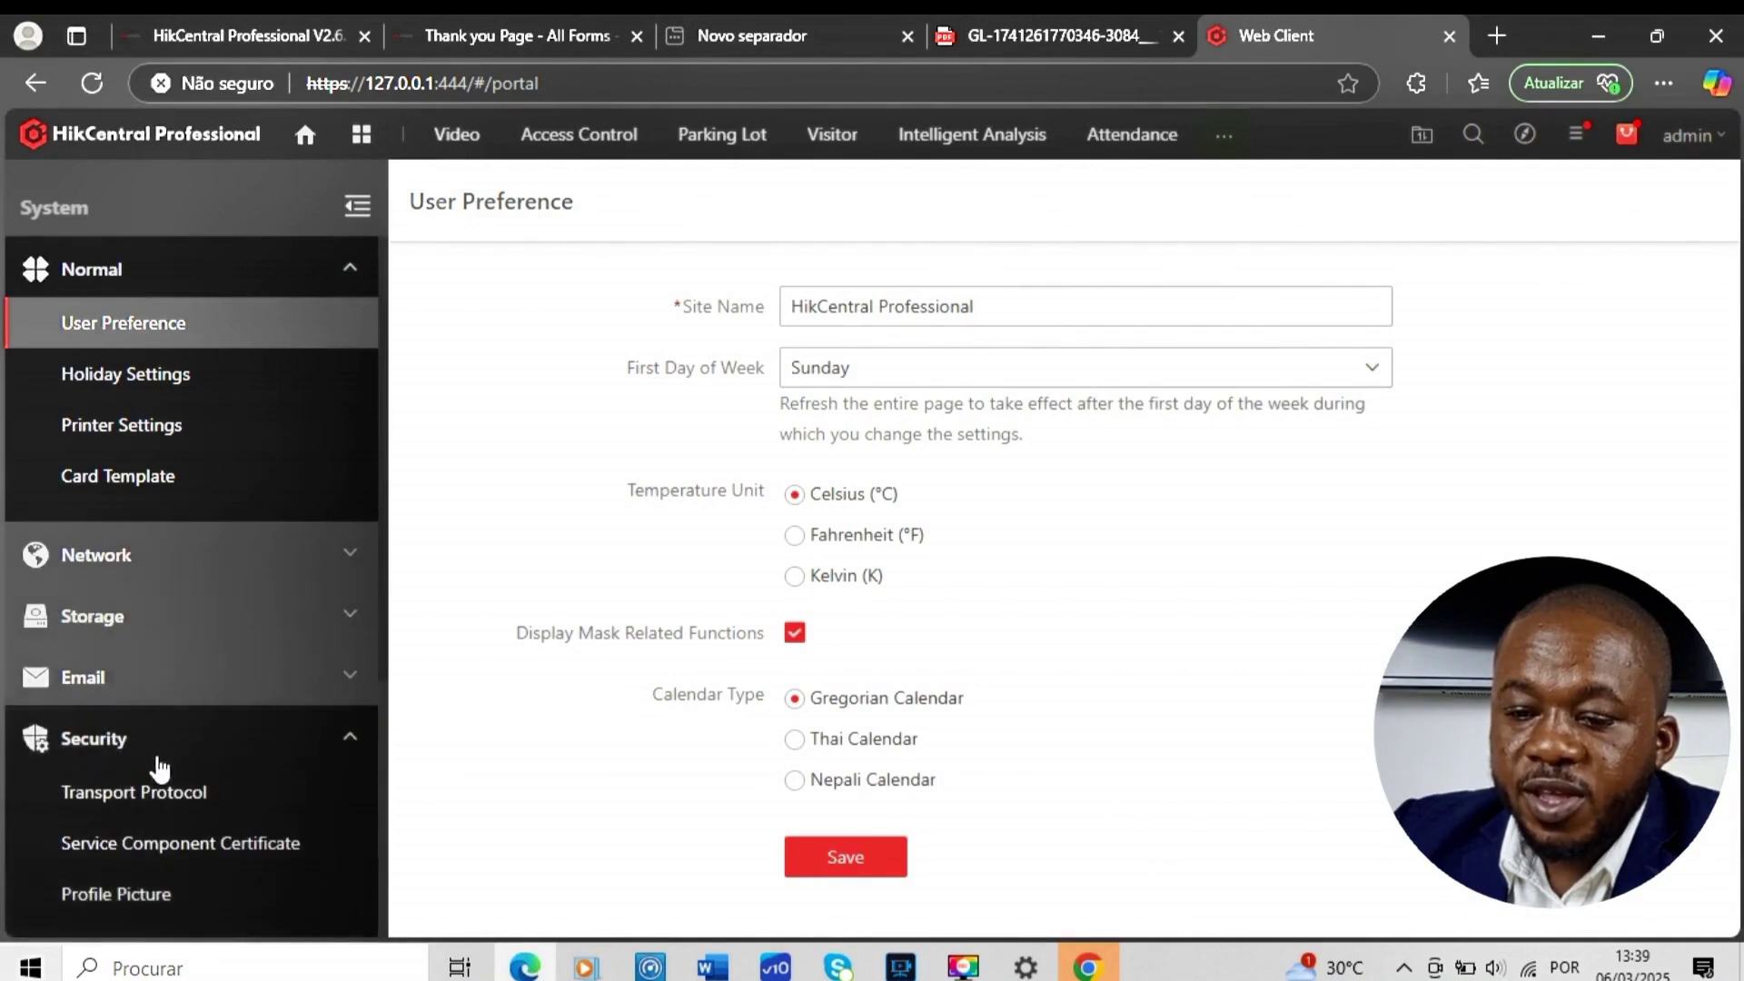
scroll(178, 790, down, 2)
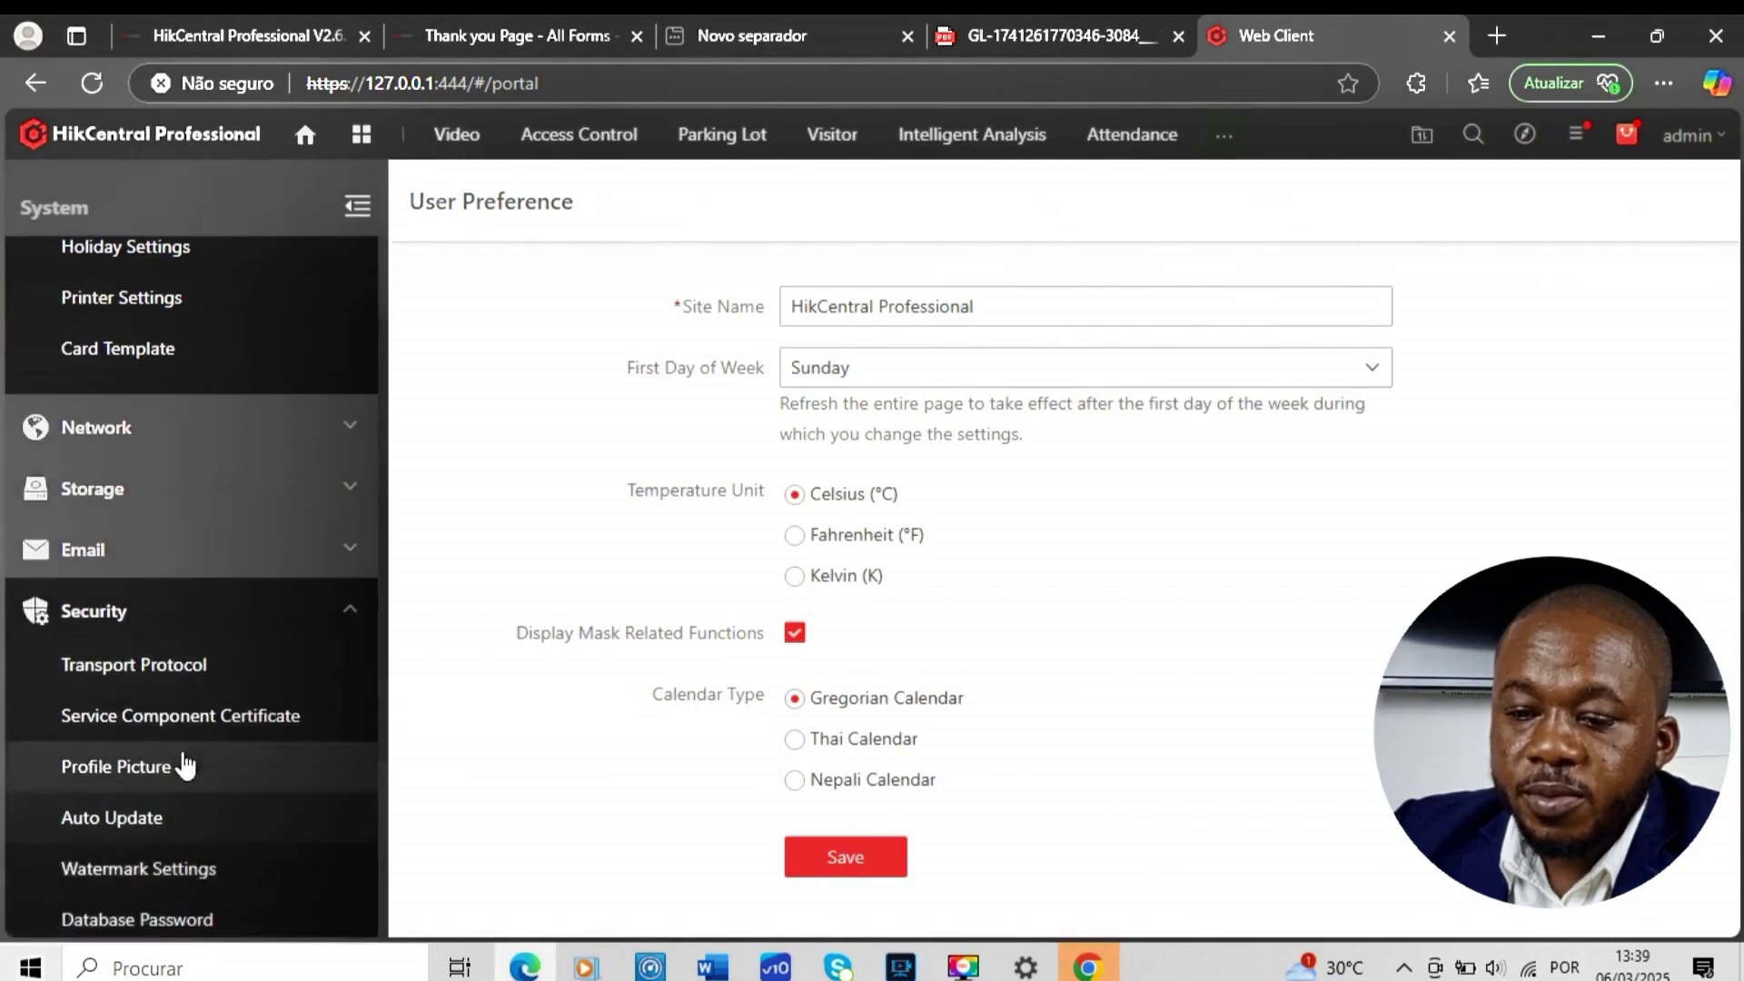
Set Transport Protocol to HTTP, acknowledge the plaintext warning, save, and confirm the reboot
click(215, 672)
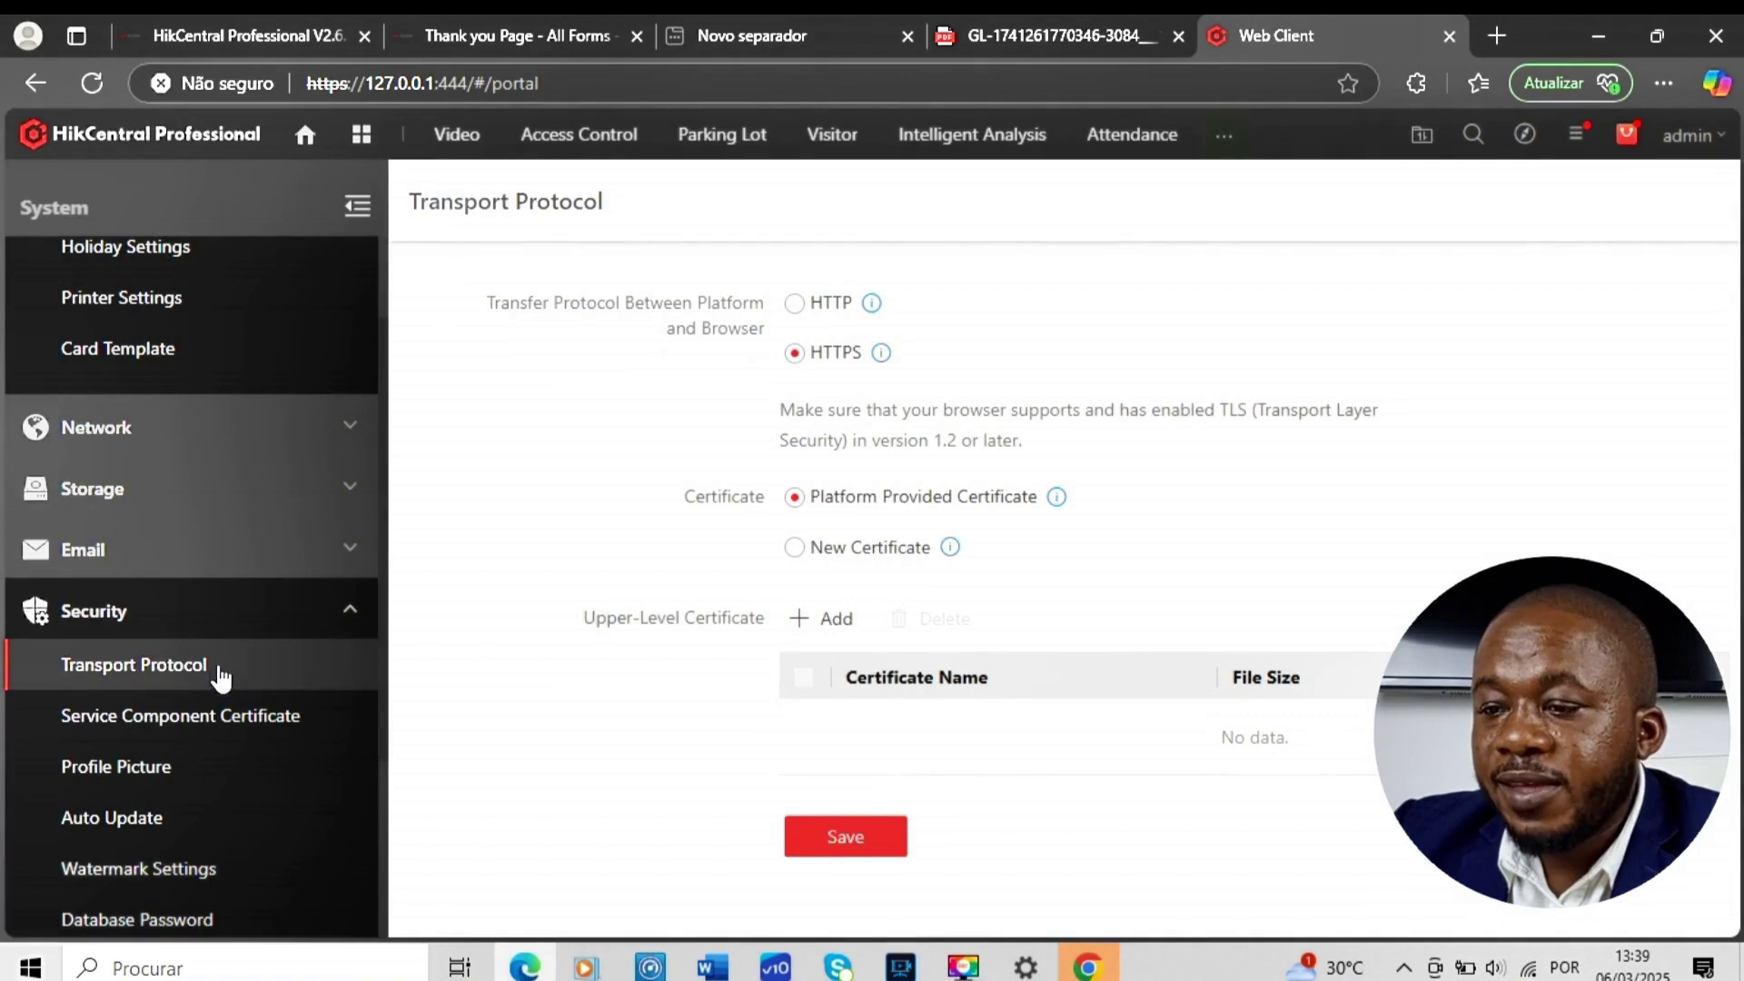
click(796, 302)
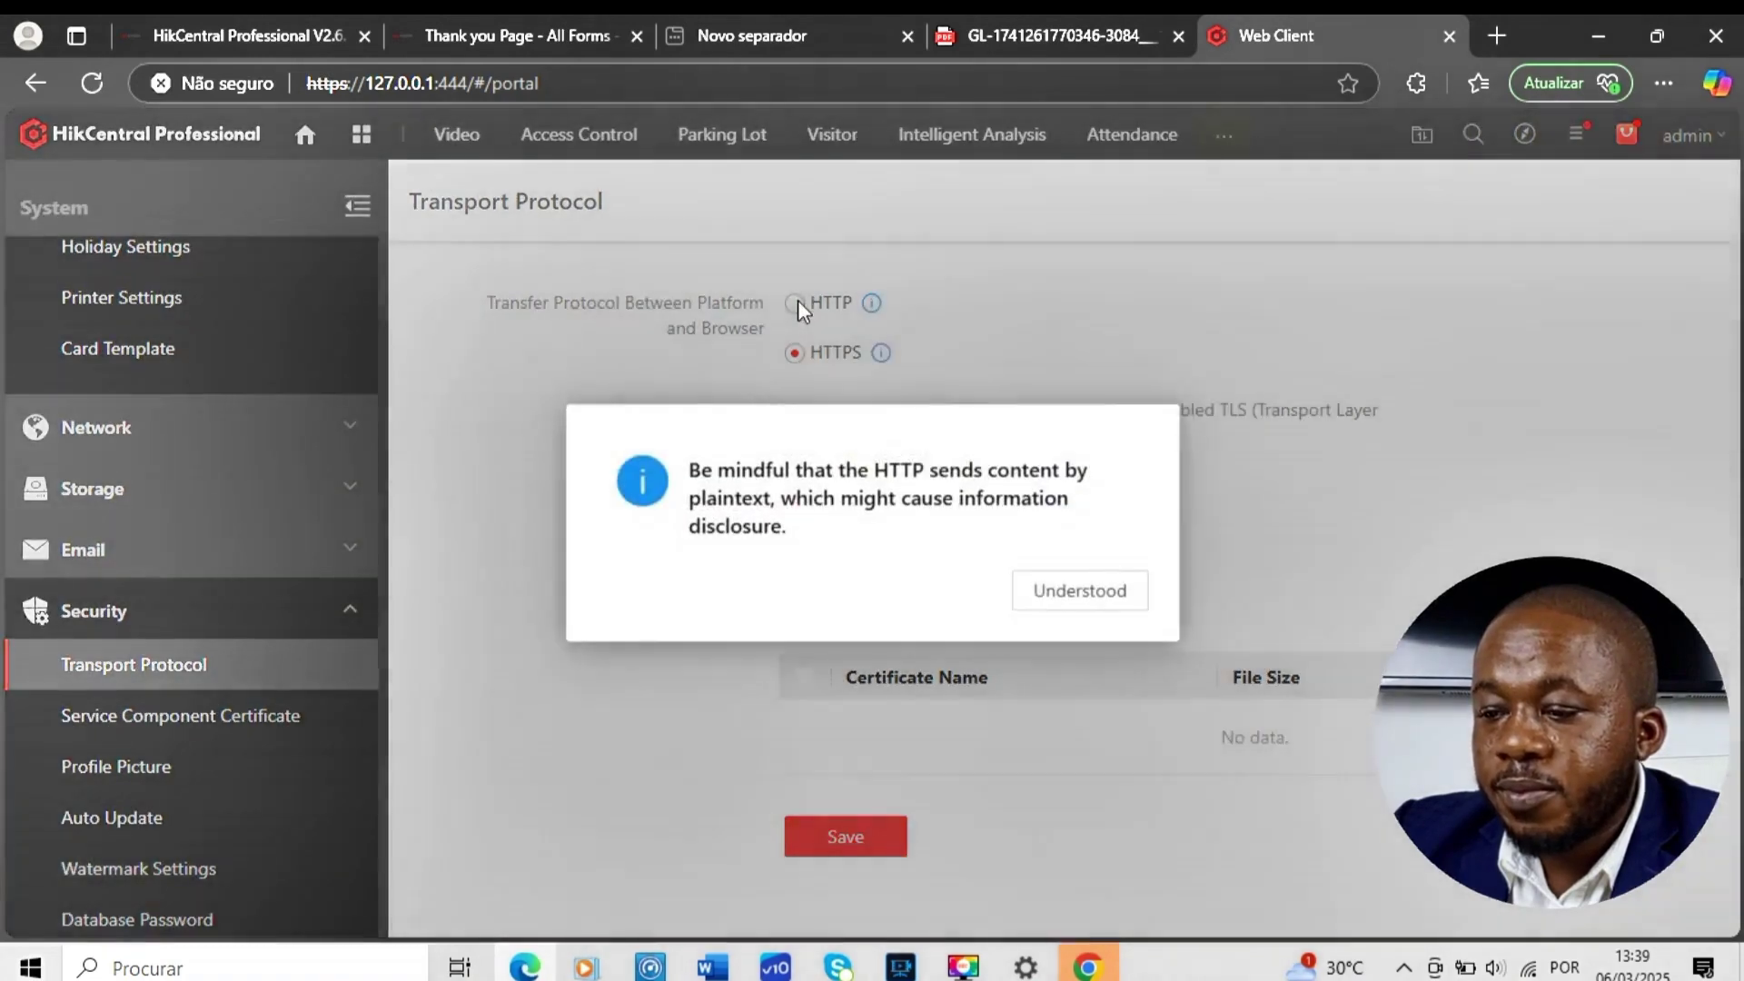
click(1075, 589)
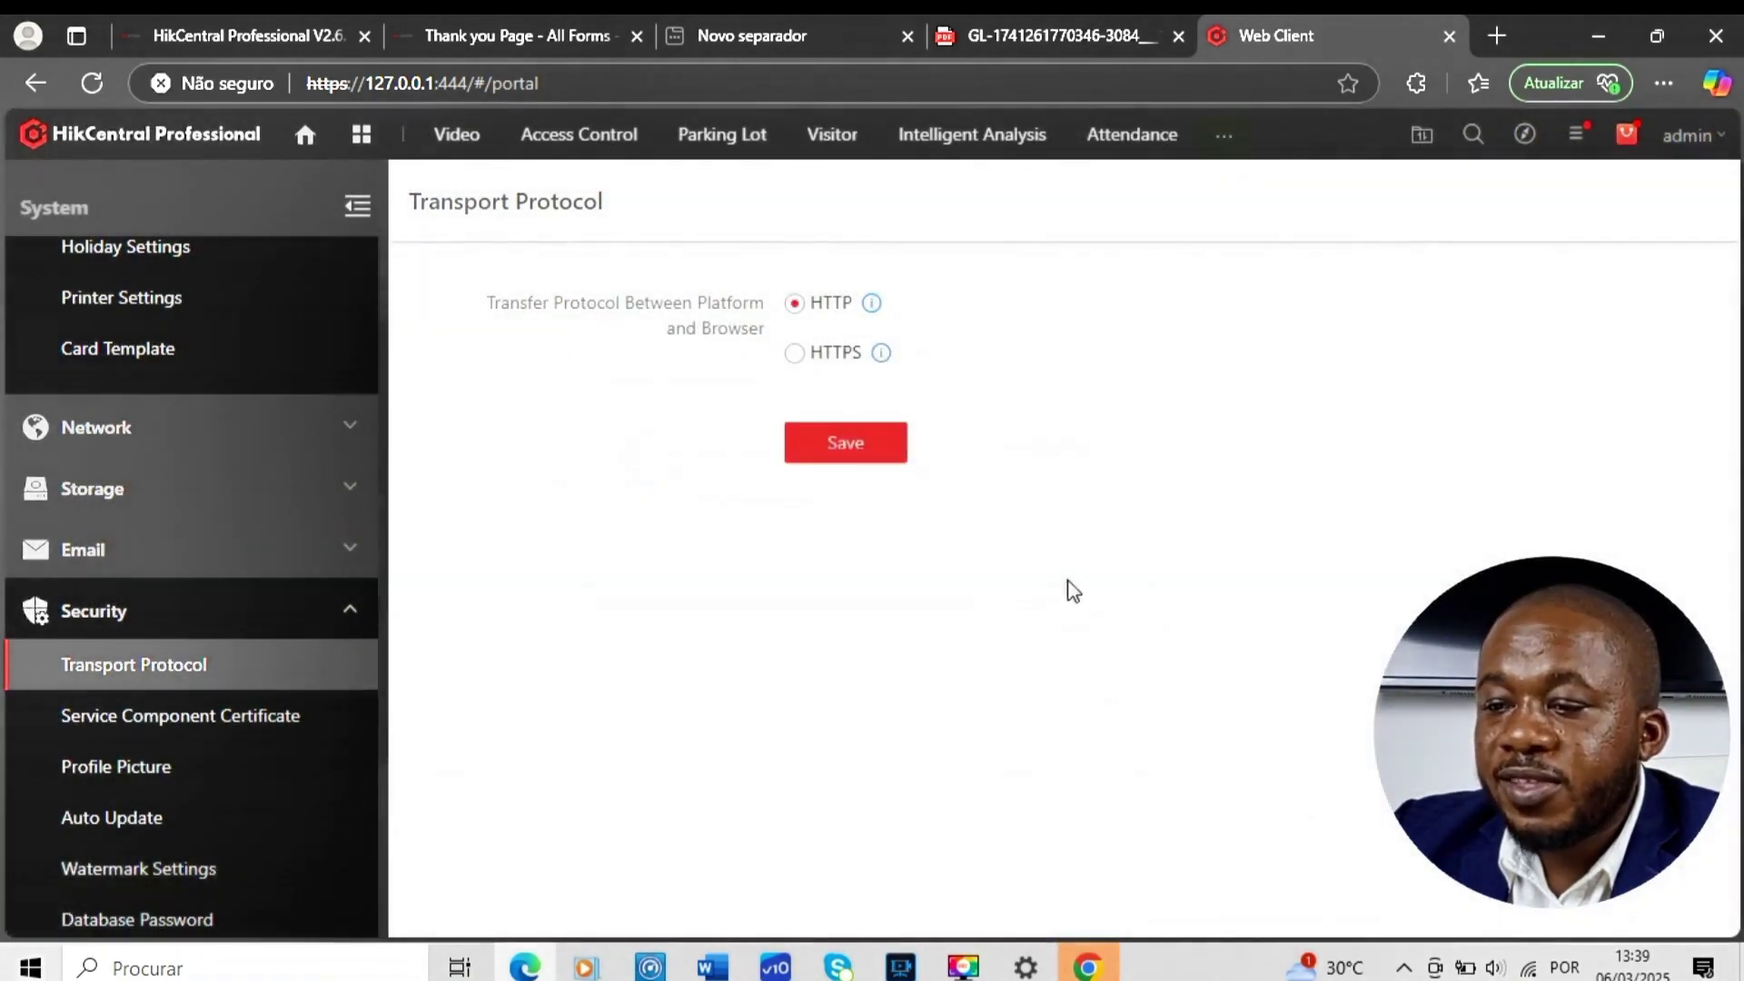
click(855, 447)
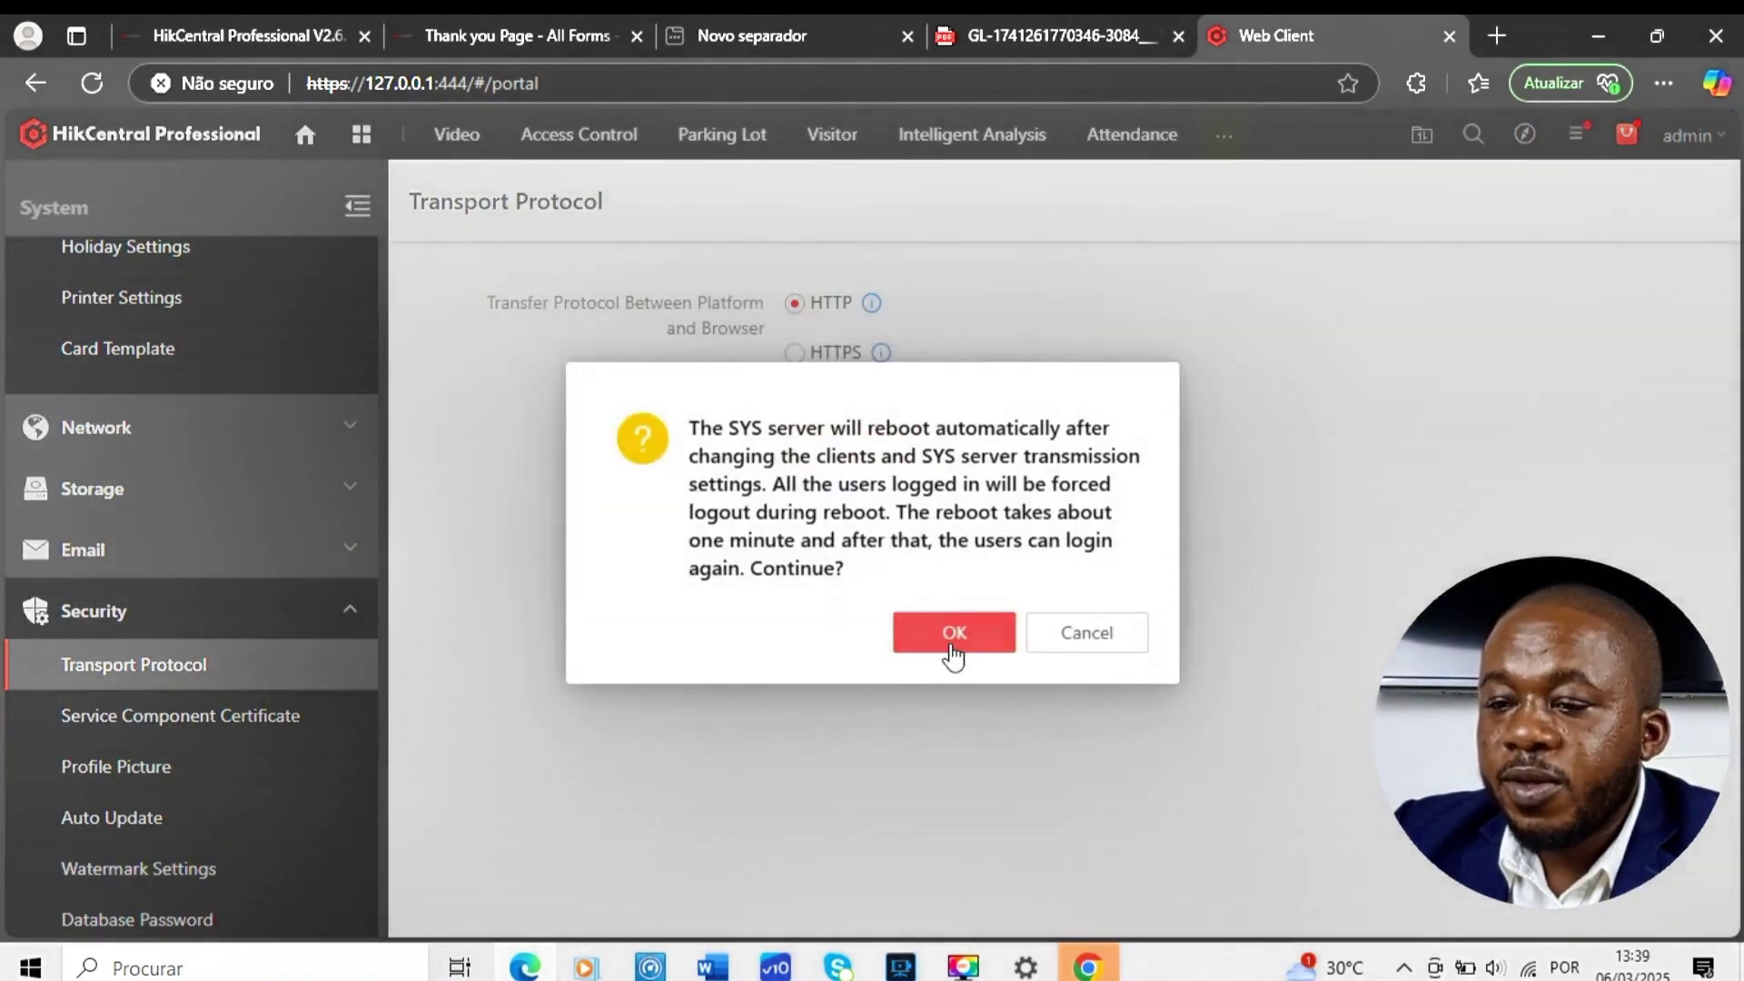
click(951, 632)
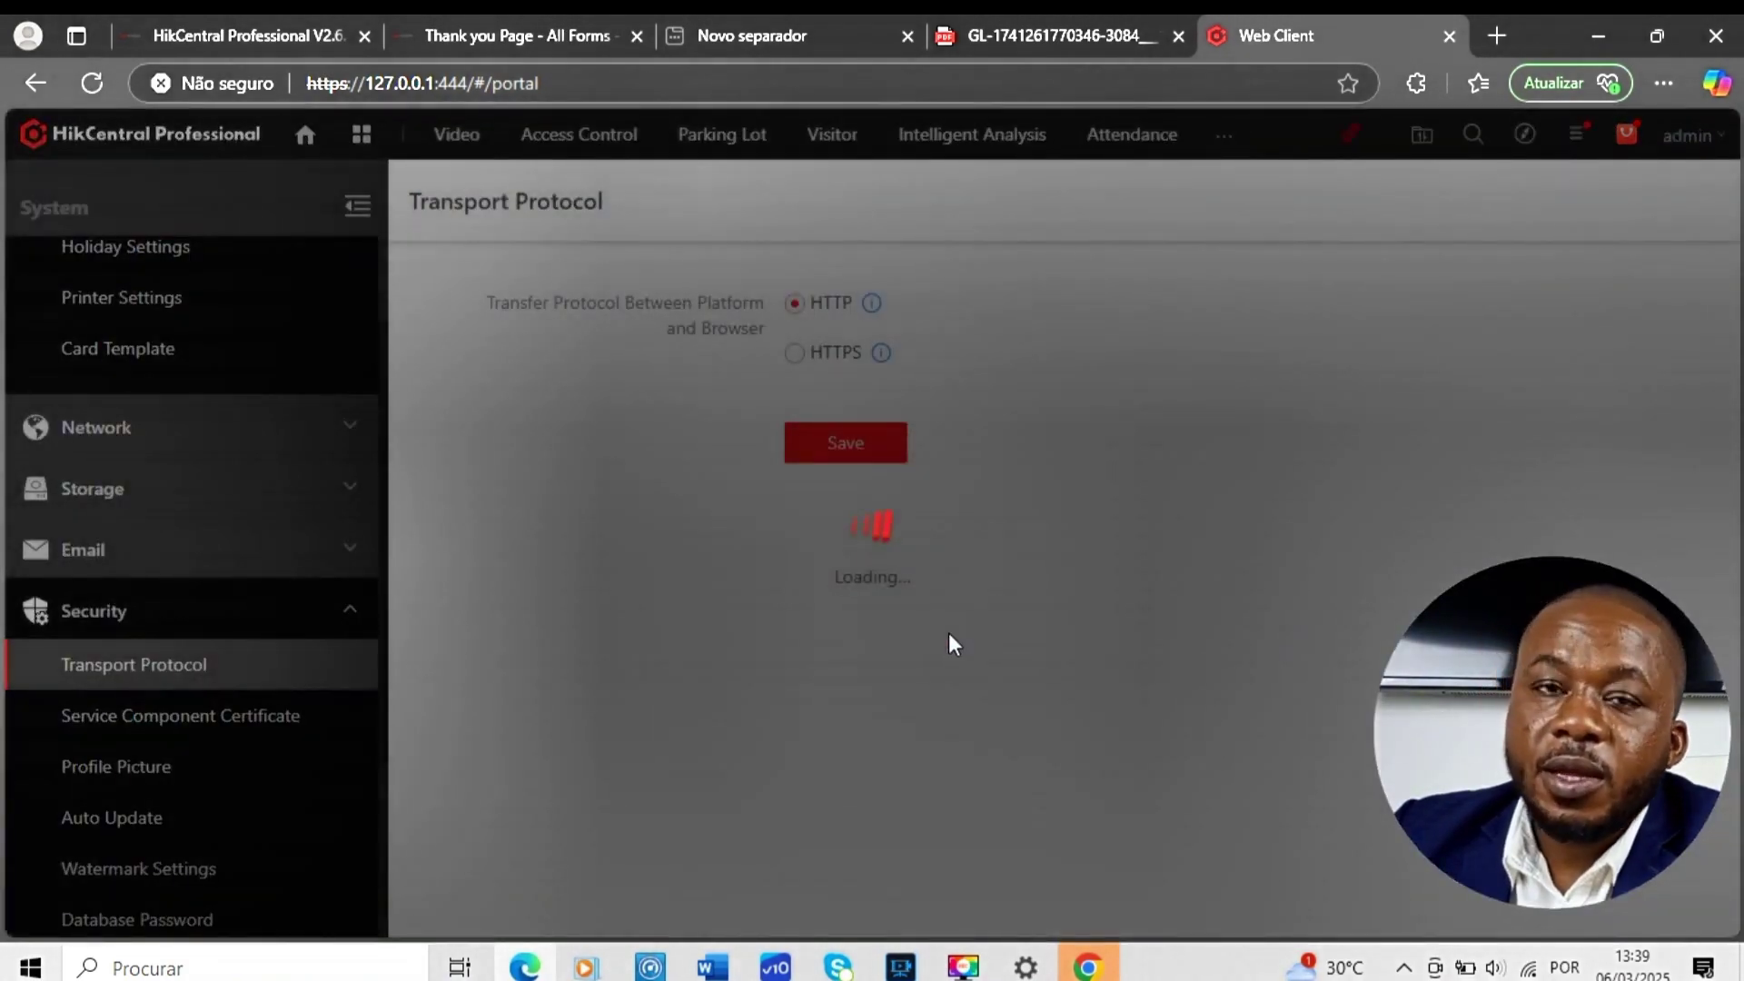